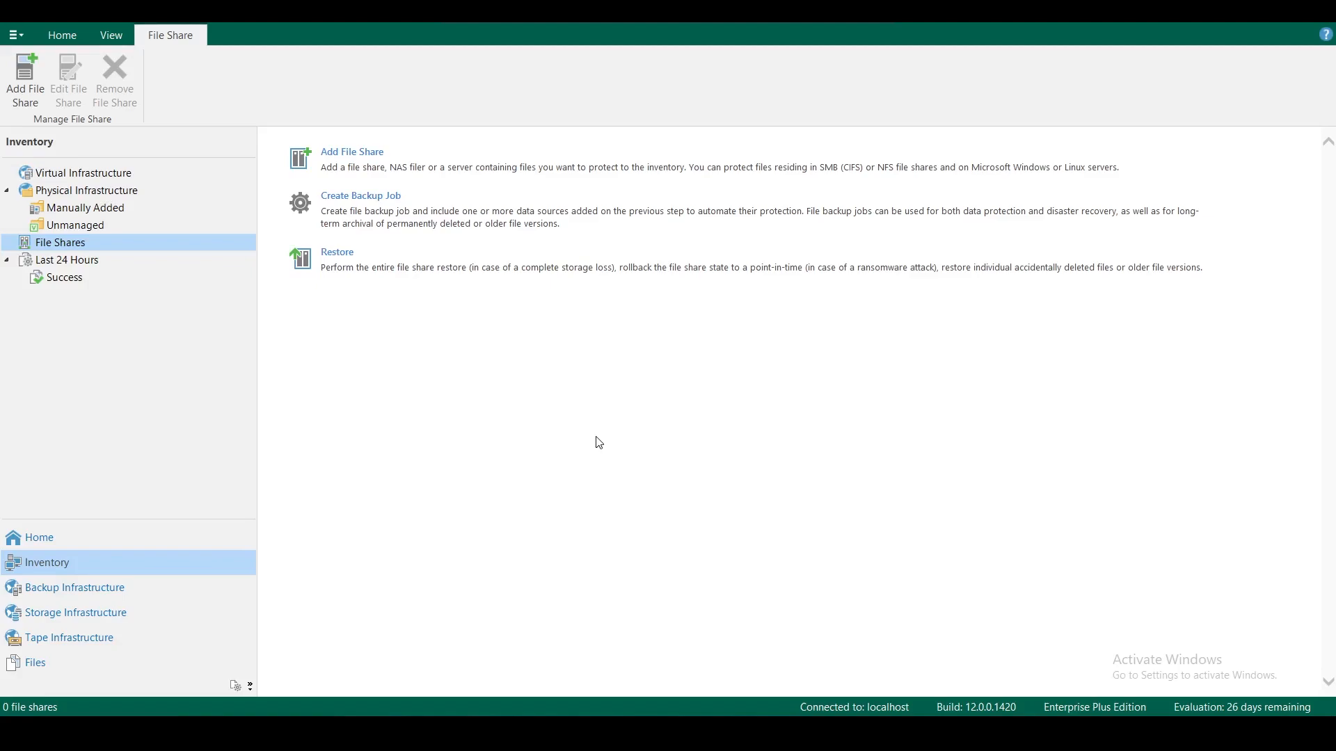
Leave the remote session and show the Veeam_Backup VM's summary under Cluster1 in vSphere Client
{"action": "left_click", "coordinate": [841, 10]}
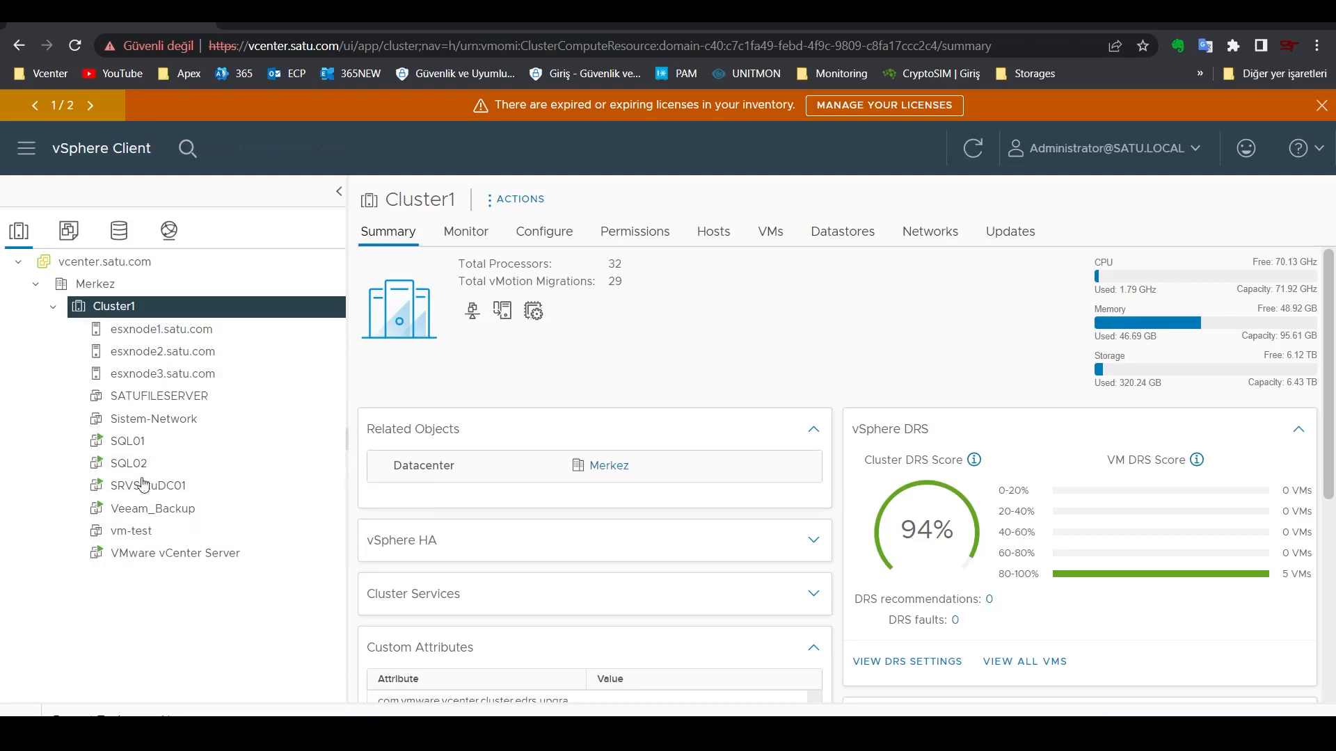
{"action": "left_click", "coordinate": [168, 514]}
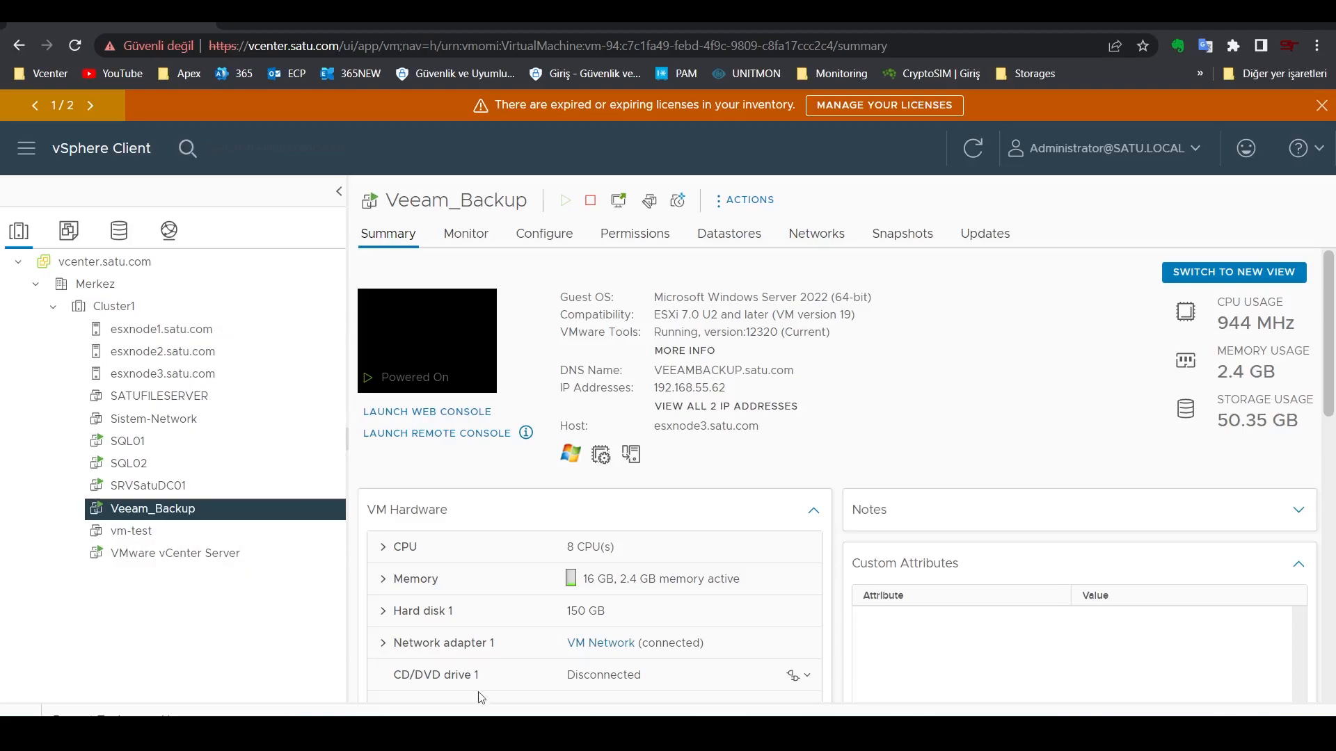
In Veeam's Inventory > Virtual Infrastructure, start Add Server and pick VMware vSphere
{"action": "left_click", "coordinate": [497, 730]}
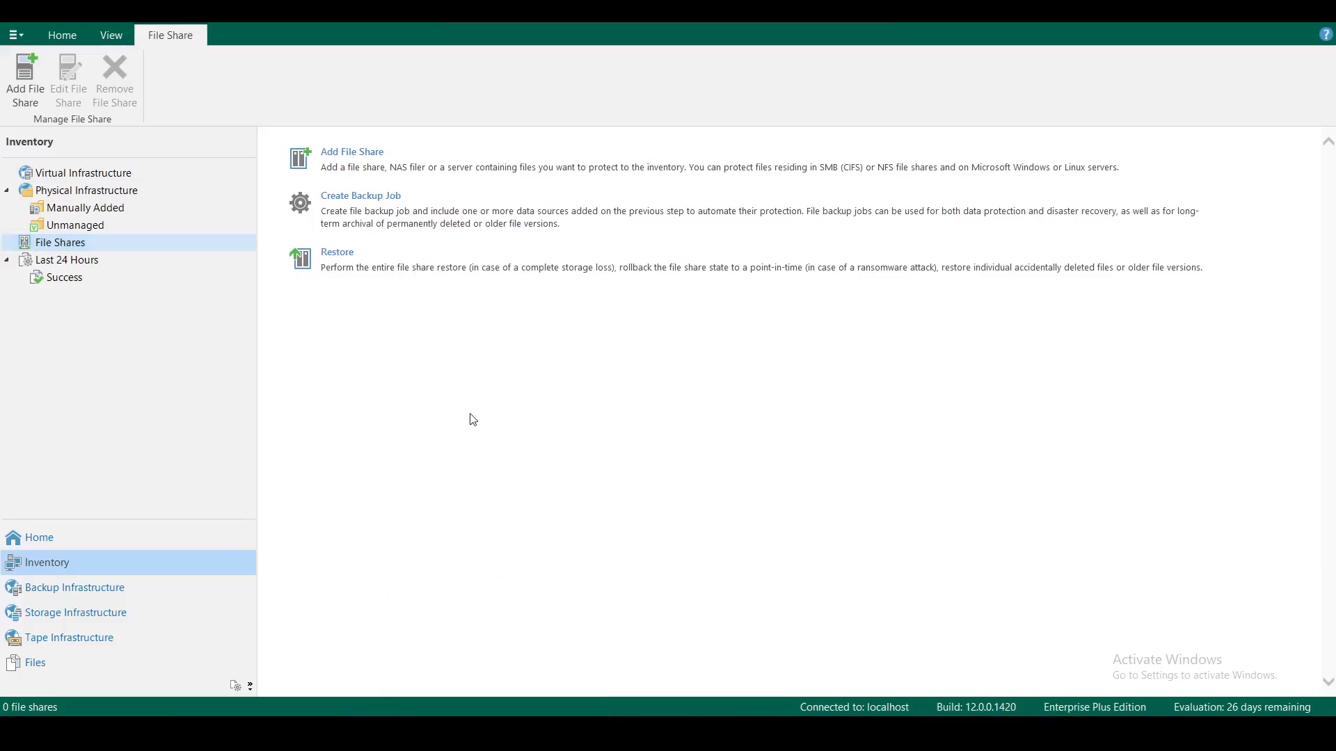
{"action": "left_click", "coordinate": [75, 545]}
{"action": "left_click", "coordinate": [68, 565]}
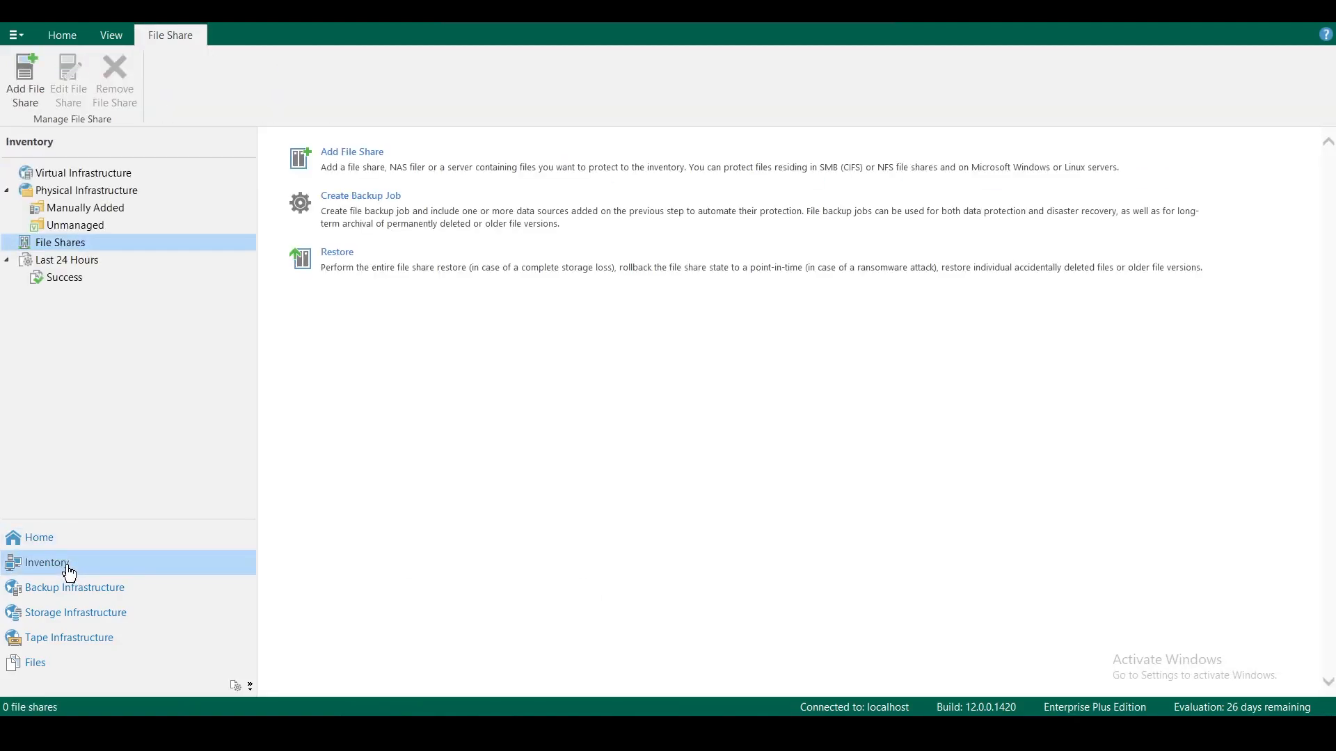
{"action": "left_click", "coordinate": [114, 174]}
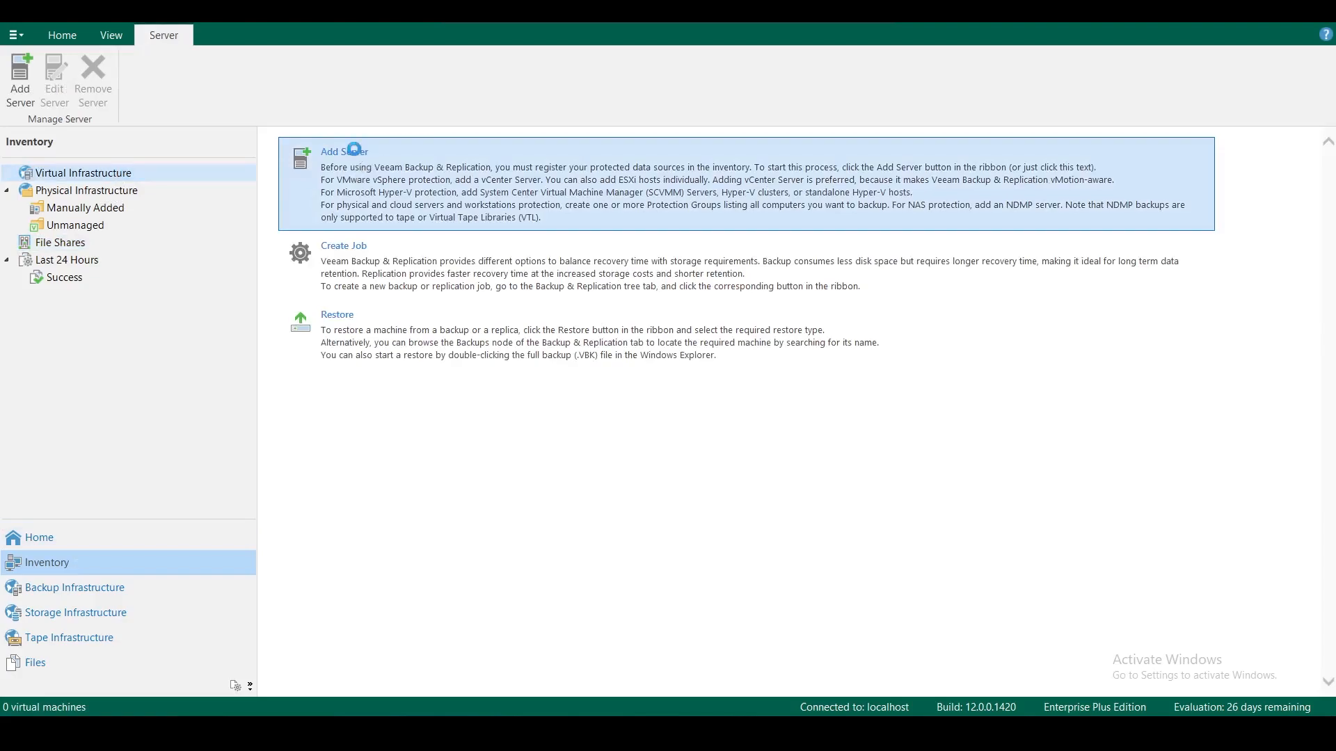
{"action": "left_click", "coordinate": [354, 152]}
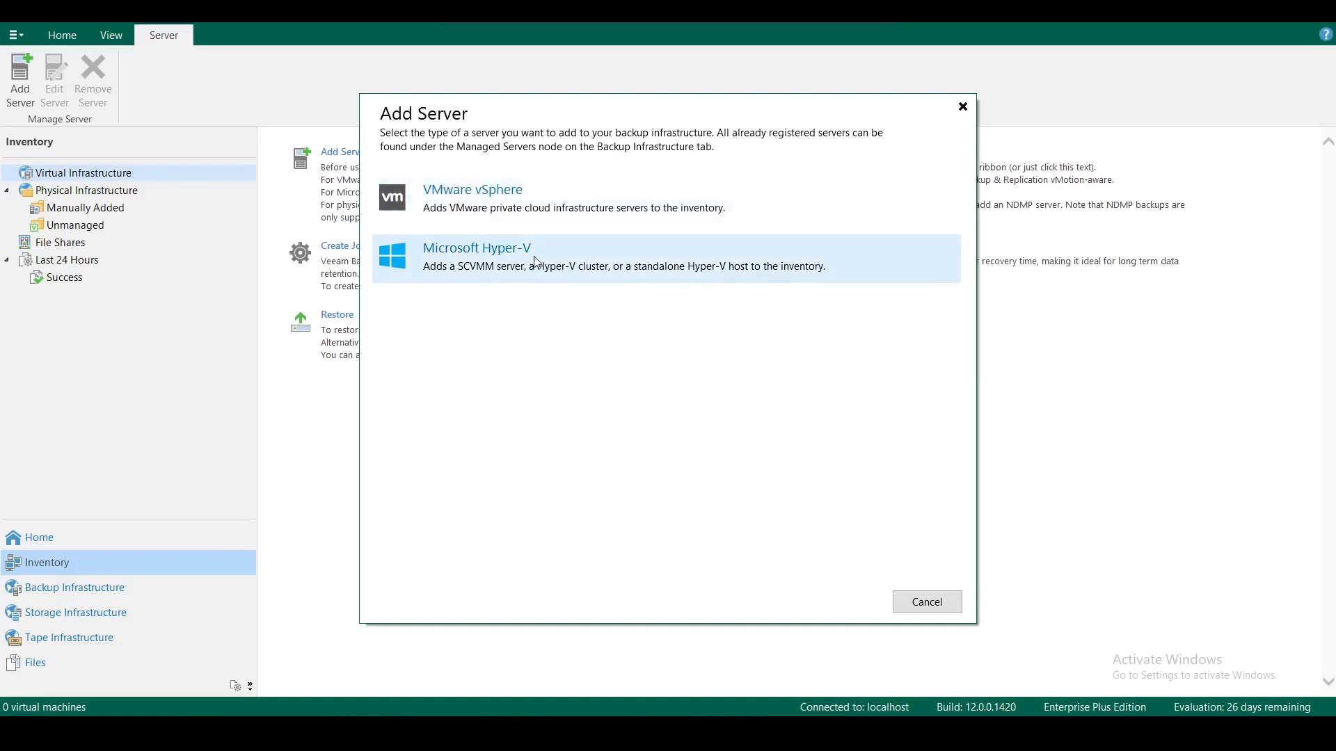
{"action": "left_click", "coordinate": [516, 201]}
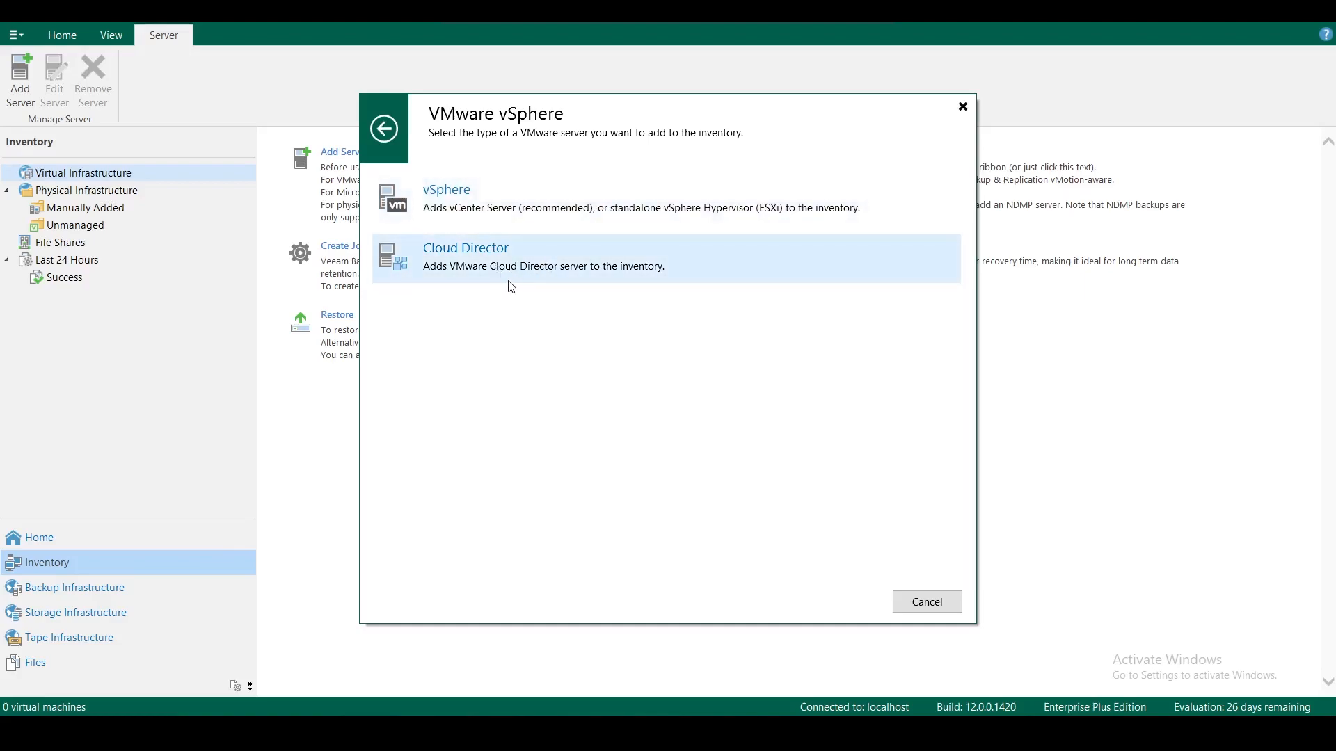
Choose vSphere to open the New VMware Server wizard, then bring up the Windows power-user menu
{"action": "left_click", "coordinate": [486, 206]}
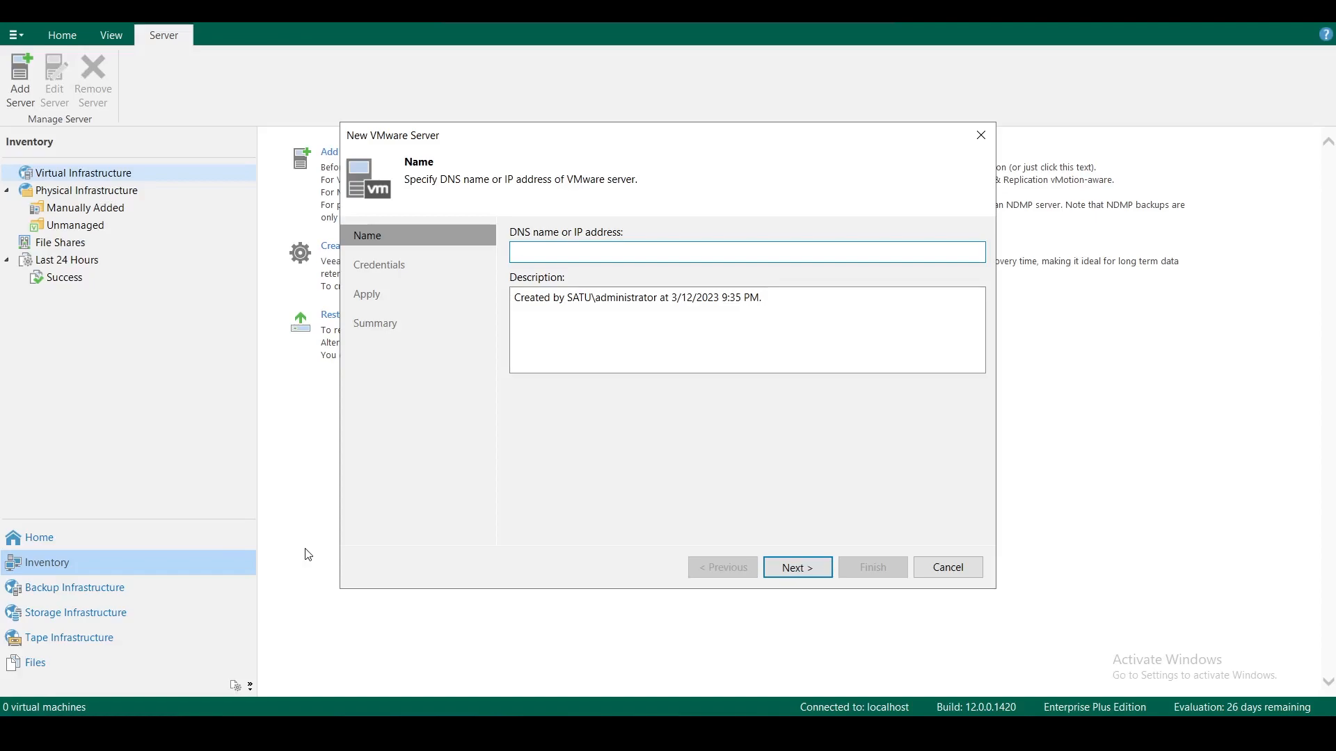
{"action": "left_click", "coordinate": [97, 734]}
{"action": "right_click", "coordinate": [17, 734]}
Ping vcenter from Command Prompt (replies from 192.168.55.20), then clear the wizard's name field
{"action": "left_click", "coordinate": [56, 653]}
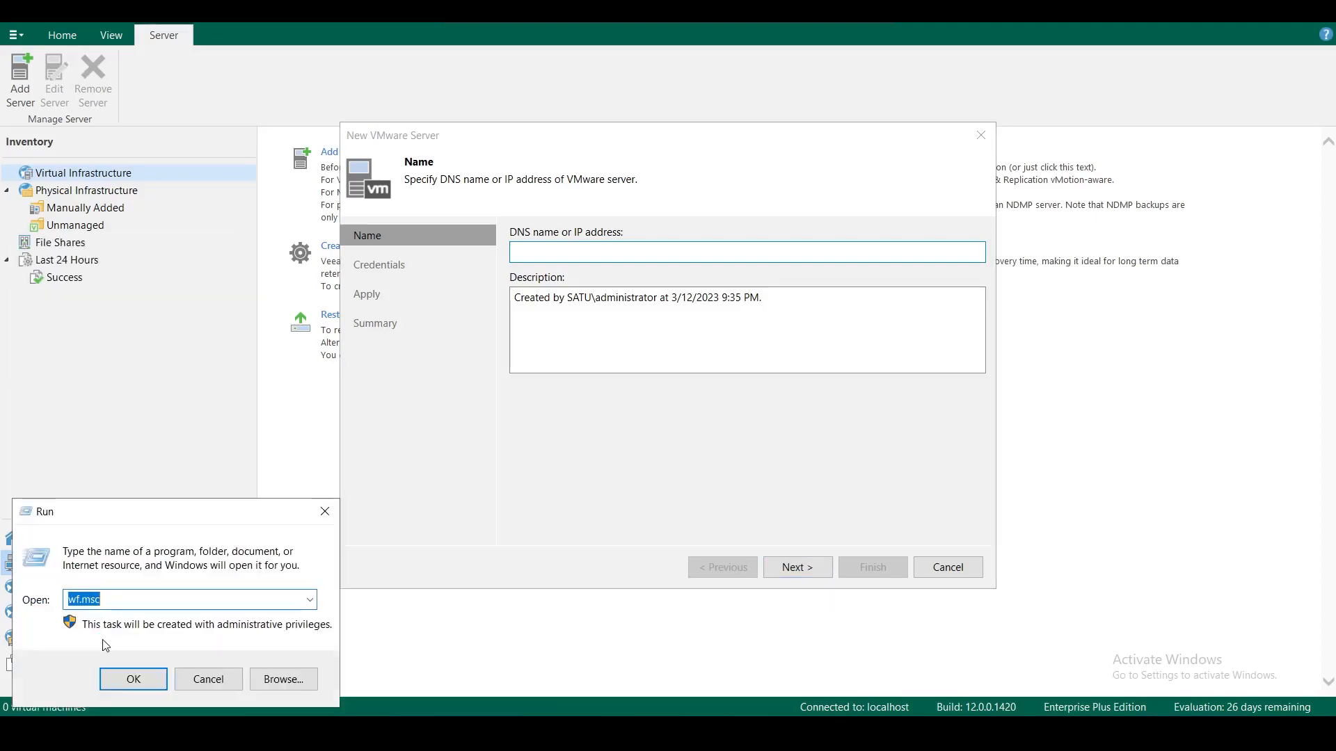
{"action": "type", "text": "cmd"}
{"action": "key", "text": "Return"}
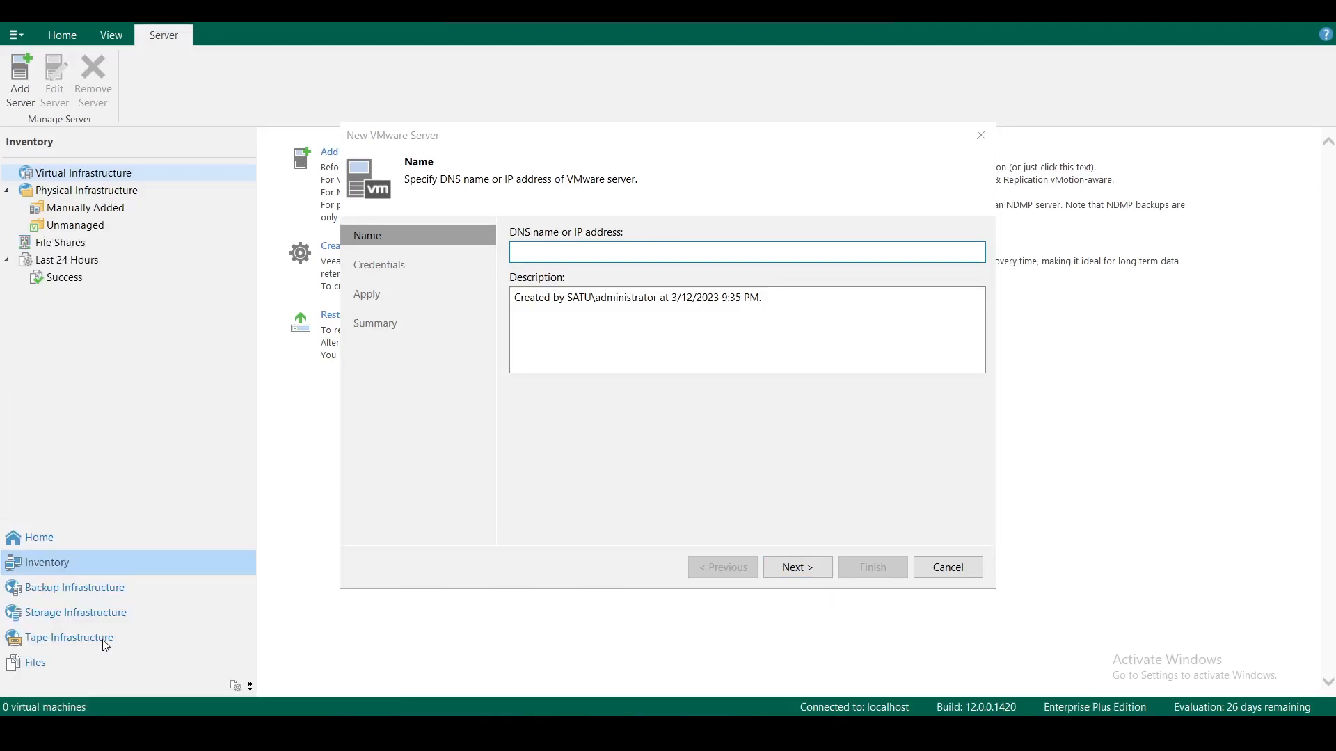
{"action": "type", "text": "ping v"}
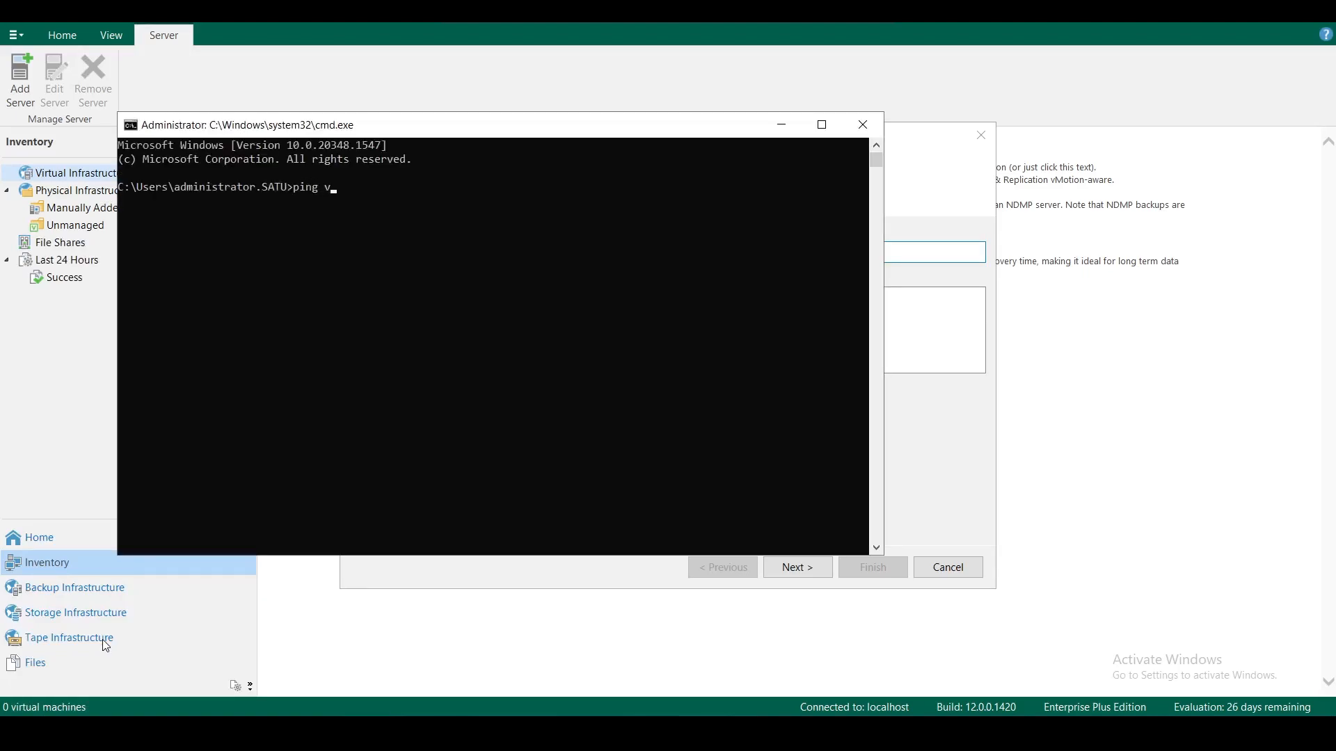
{"action": "type", "text": "center"}
{"action": "key", "text": "Return"}
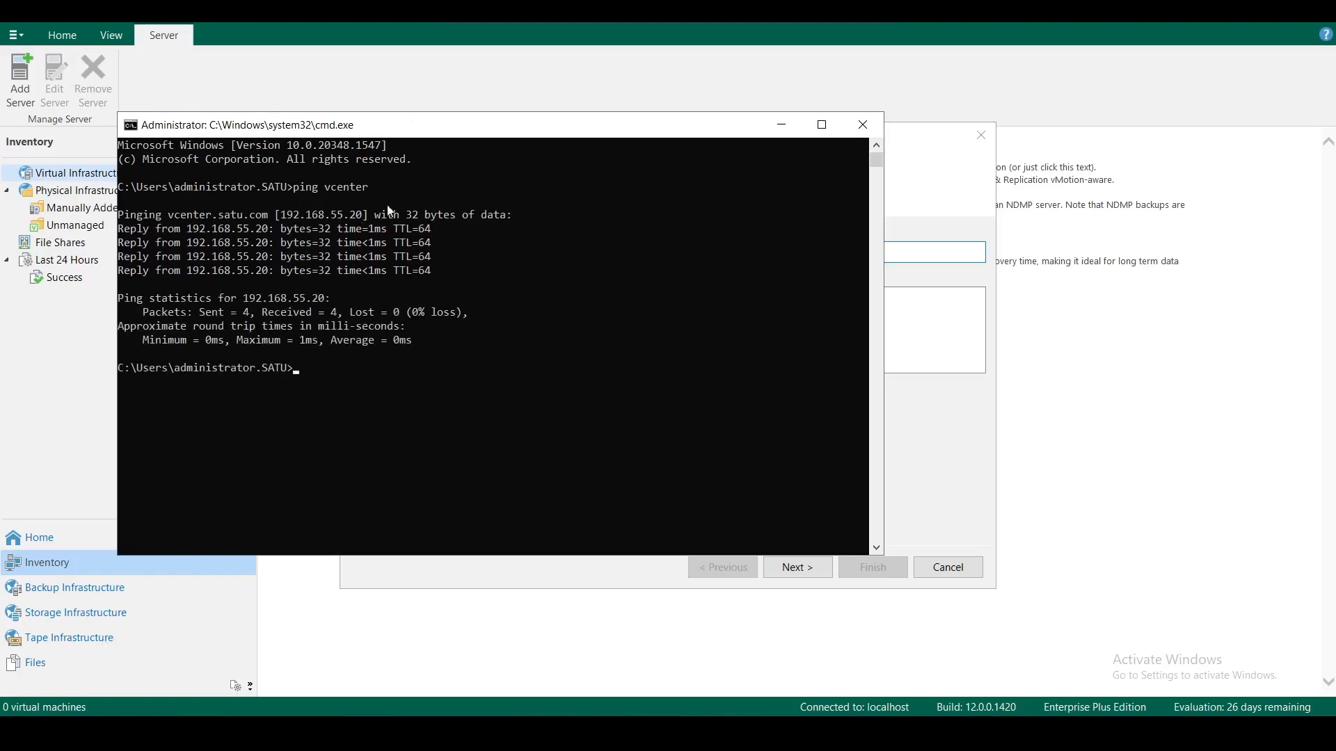
{"action": "left_click", "coordinate": [782, 121]}
{"action": "key", "text": "BackSpace"}
{"action": "key", "text": "BackSpace"}
{"action": "key", "text": "BackSpace"}
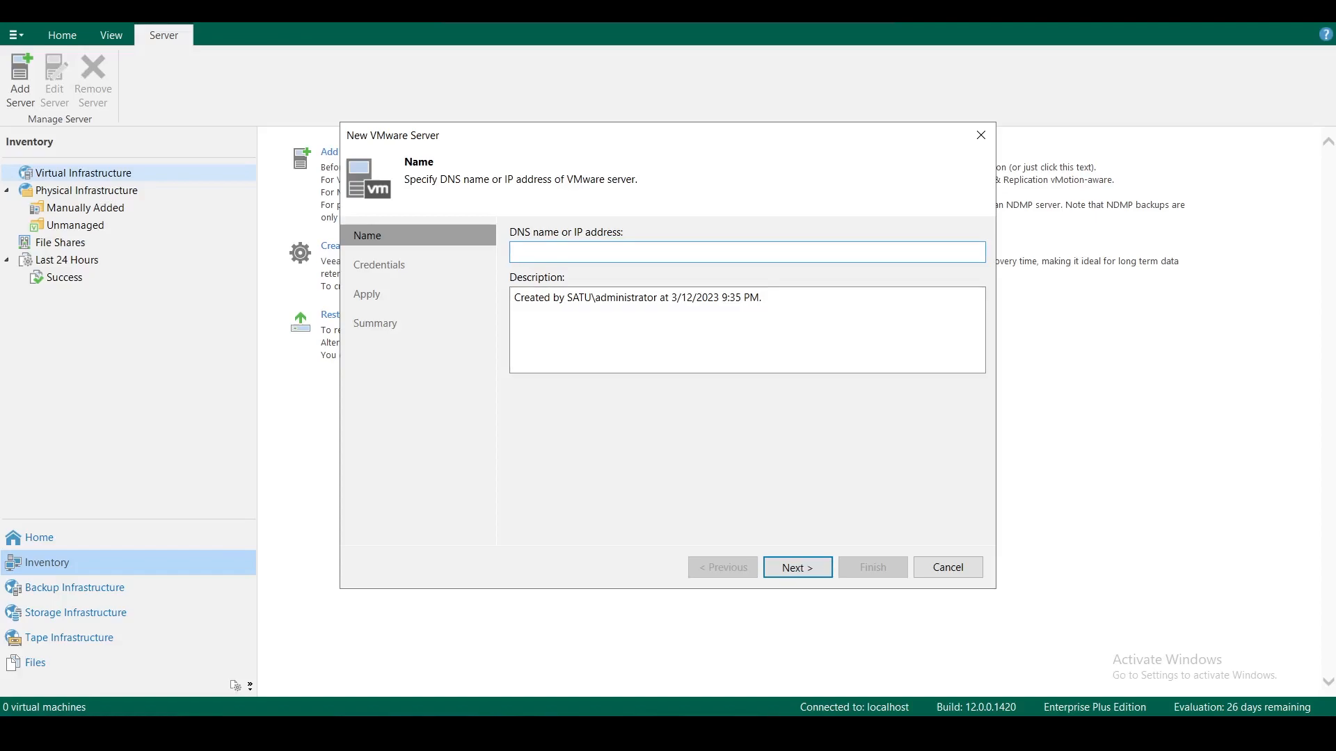
Enter vcenter as the DNS name, reach the Credentials step, and open a blank new-credentials form
{"action": "type", "text": "vcenter"}
{"action": "left_click", "coordinate": [817, 569]}
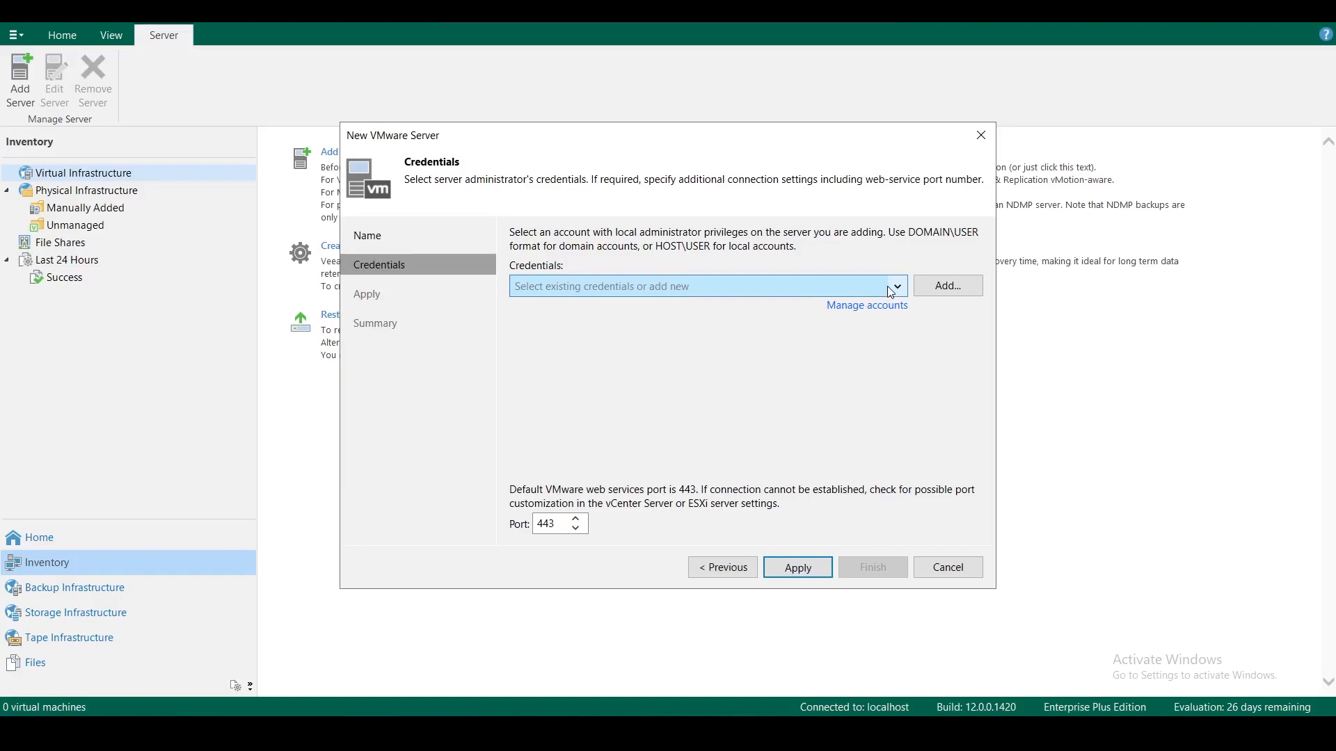
{"action": "left_click", "coordinate": [873, 311]}
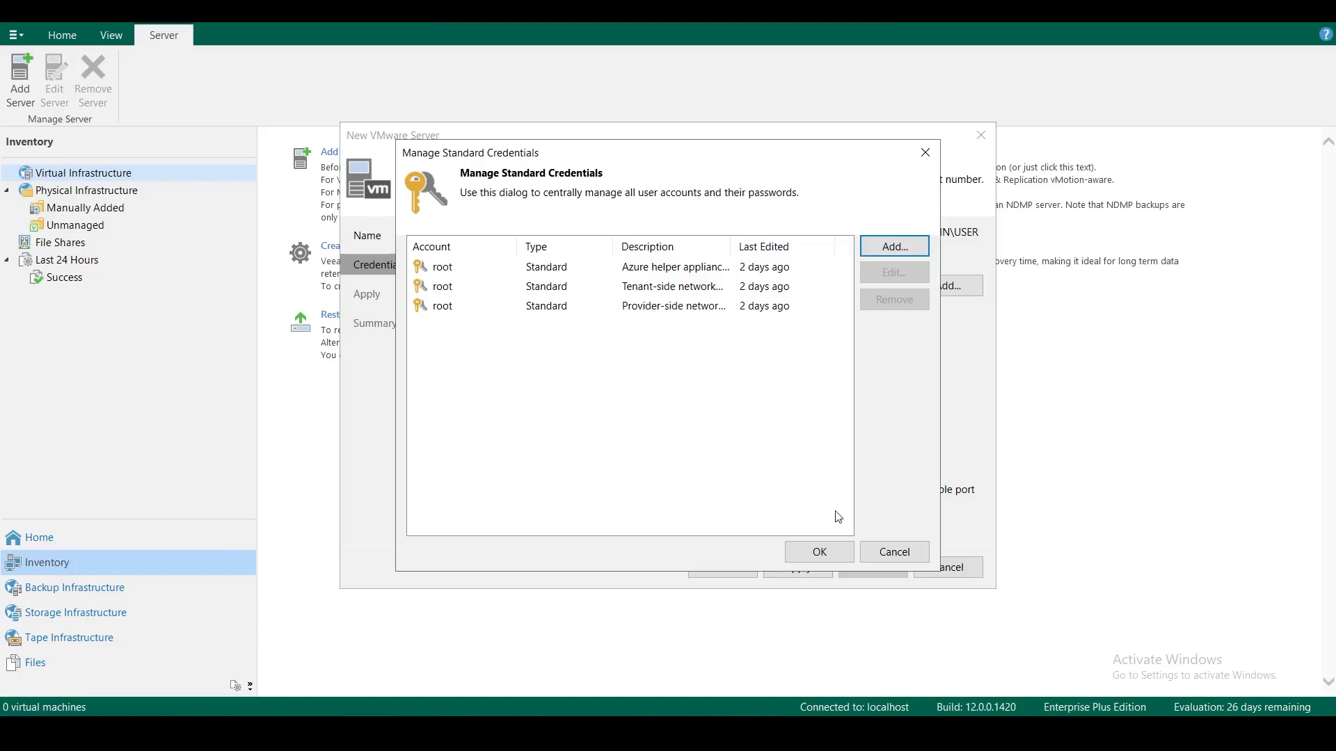
{"action": "left_click", "coordinate": [887, 550]}
{"action": "left_click", "coordinate": [898, 286]}
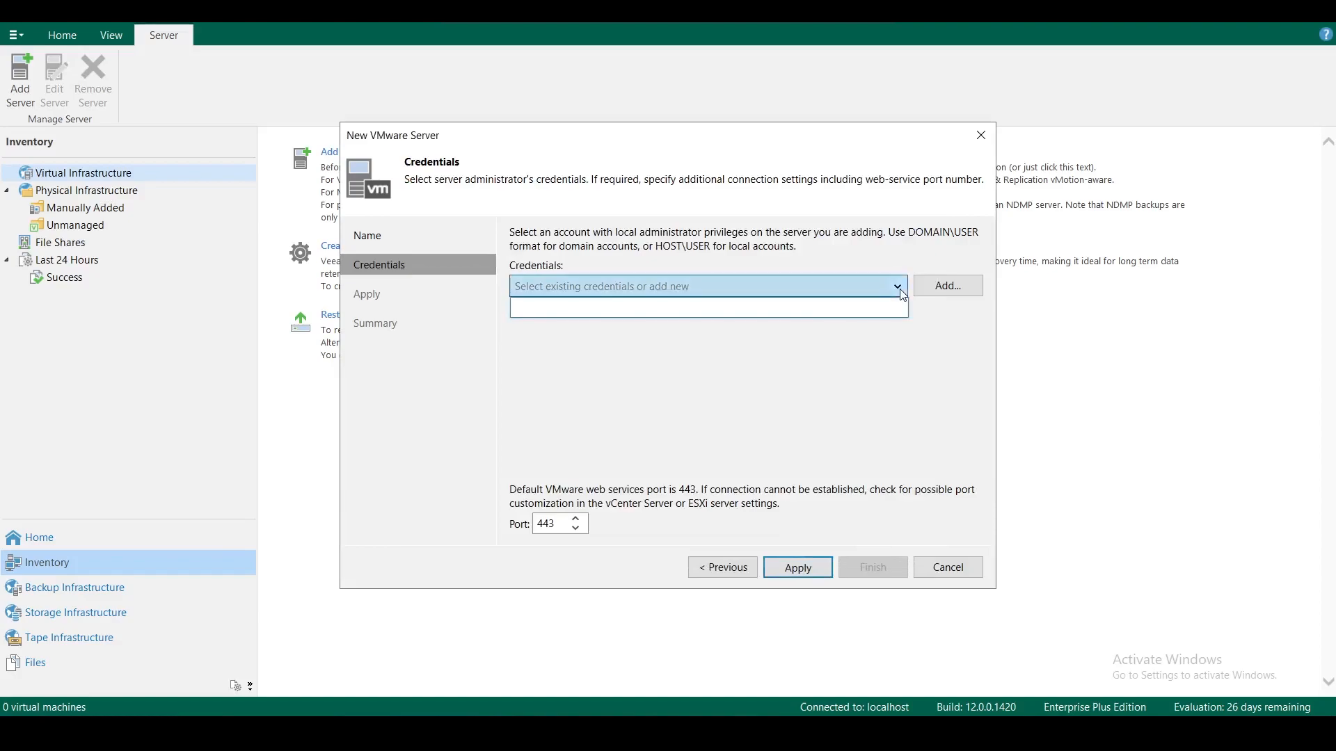
{"action": "left_click", "coordinate": [947, 290]}
{"action": "left_click", "coordinate": [947, 289]}
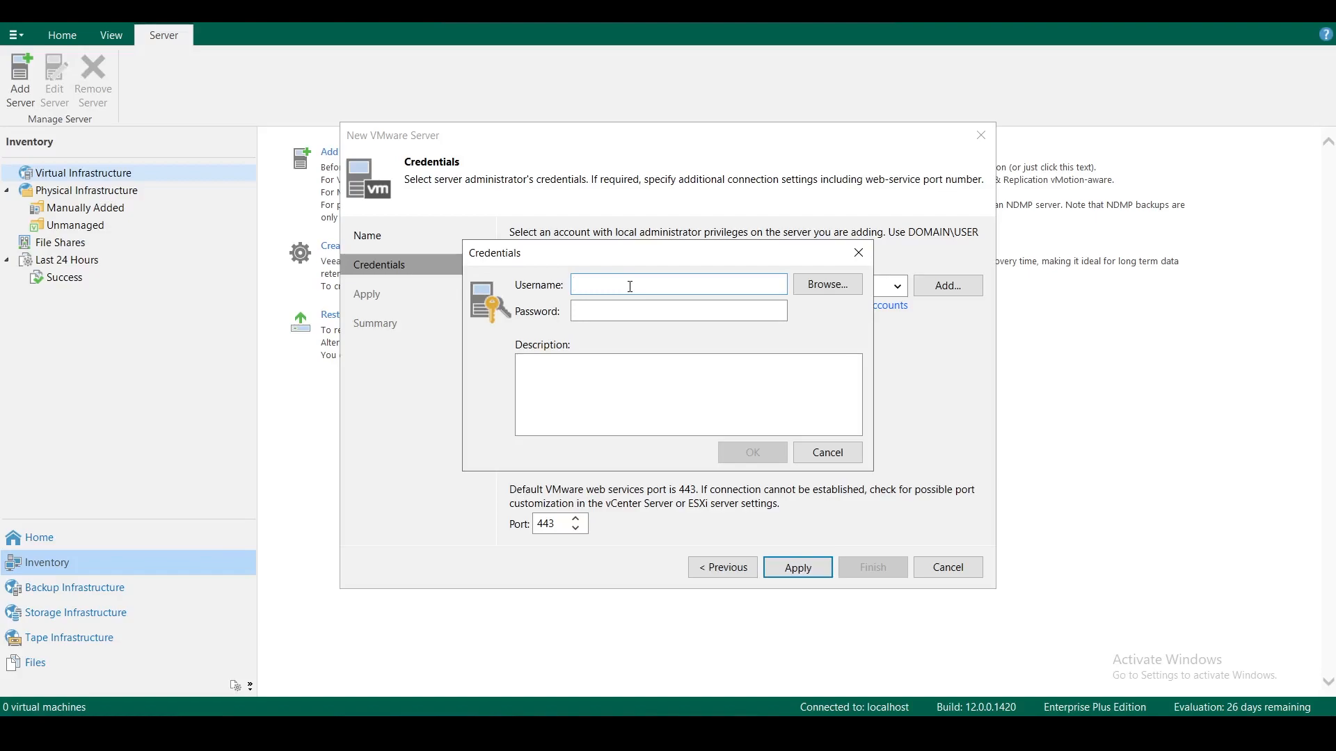
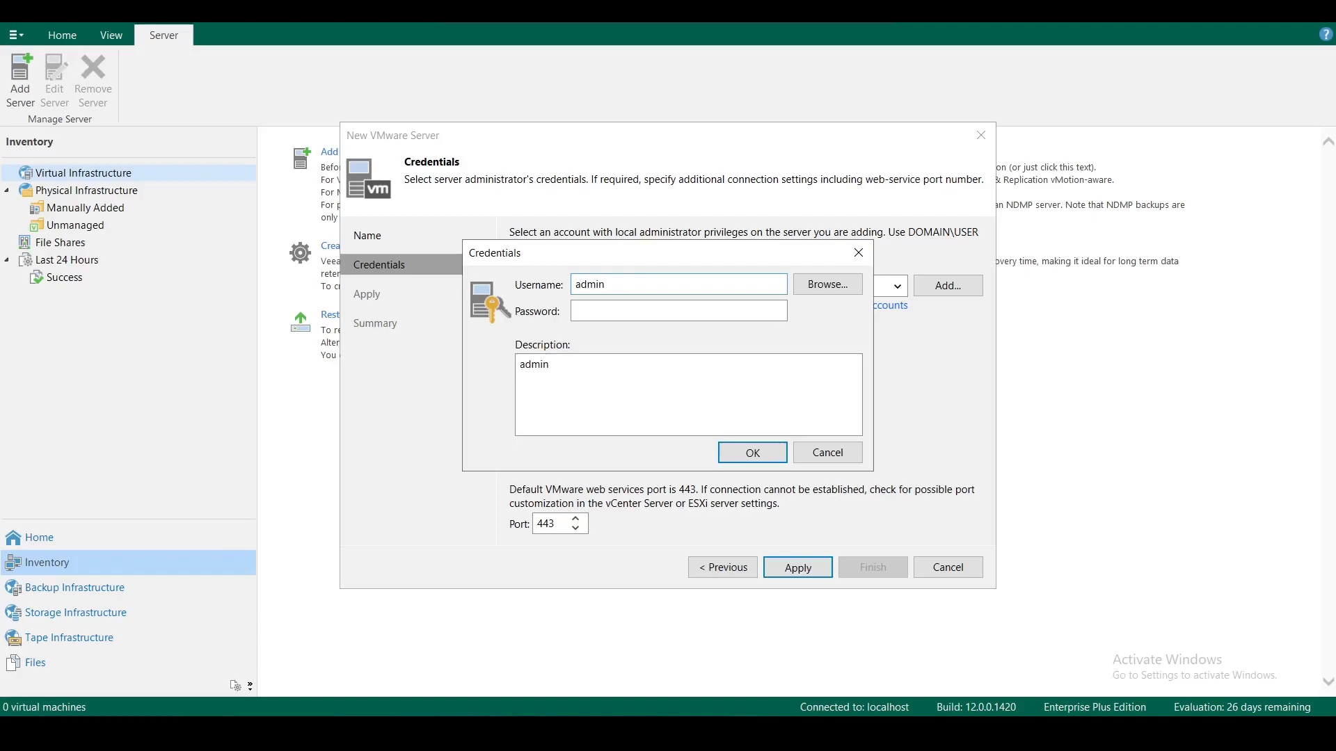
Save the vCenter administrator username and password as credentials and apply the connection settings
{"action": "left_click", "coordinate": [670, 308]}
{"action": "type", "text": "**********"}
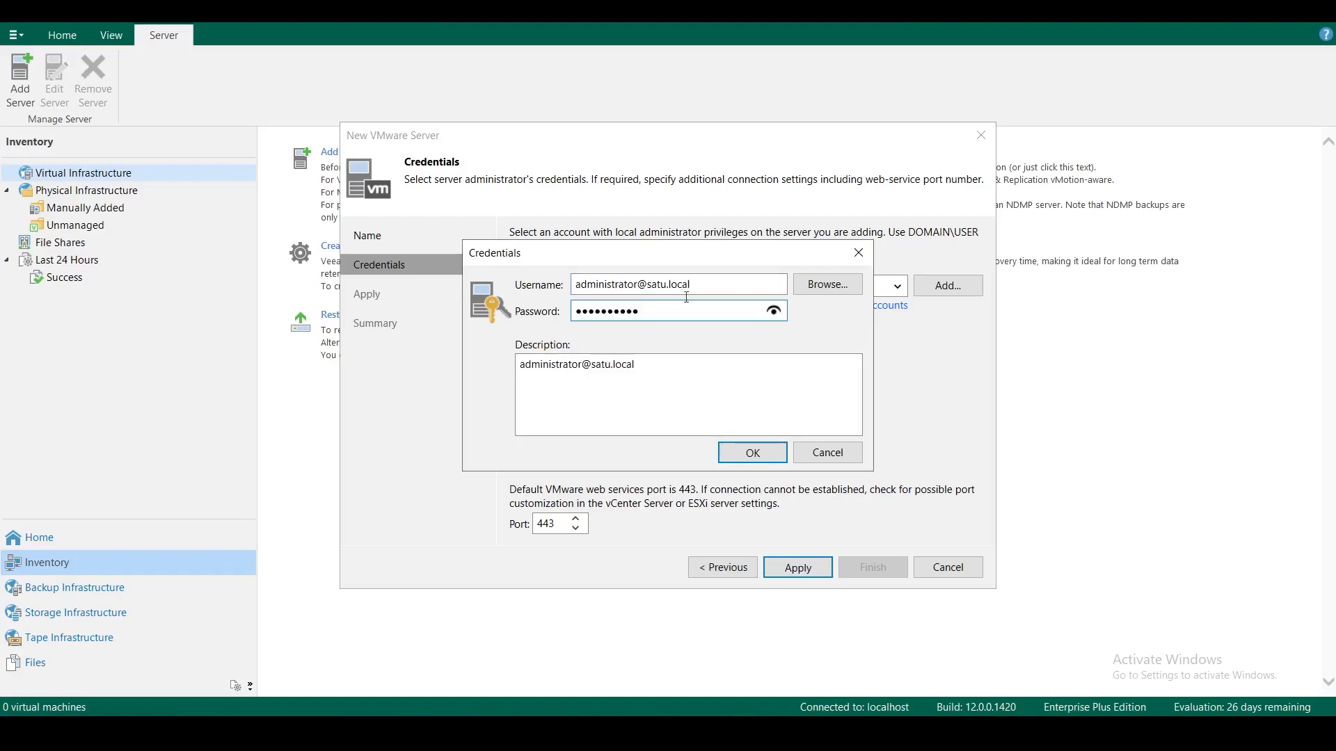
{"action": "left_click", "coordinate": [771, 452]}
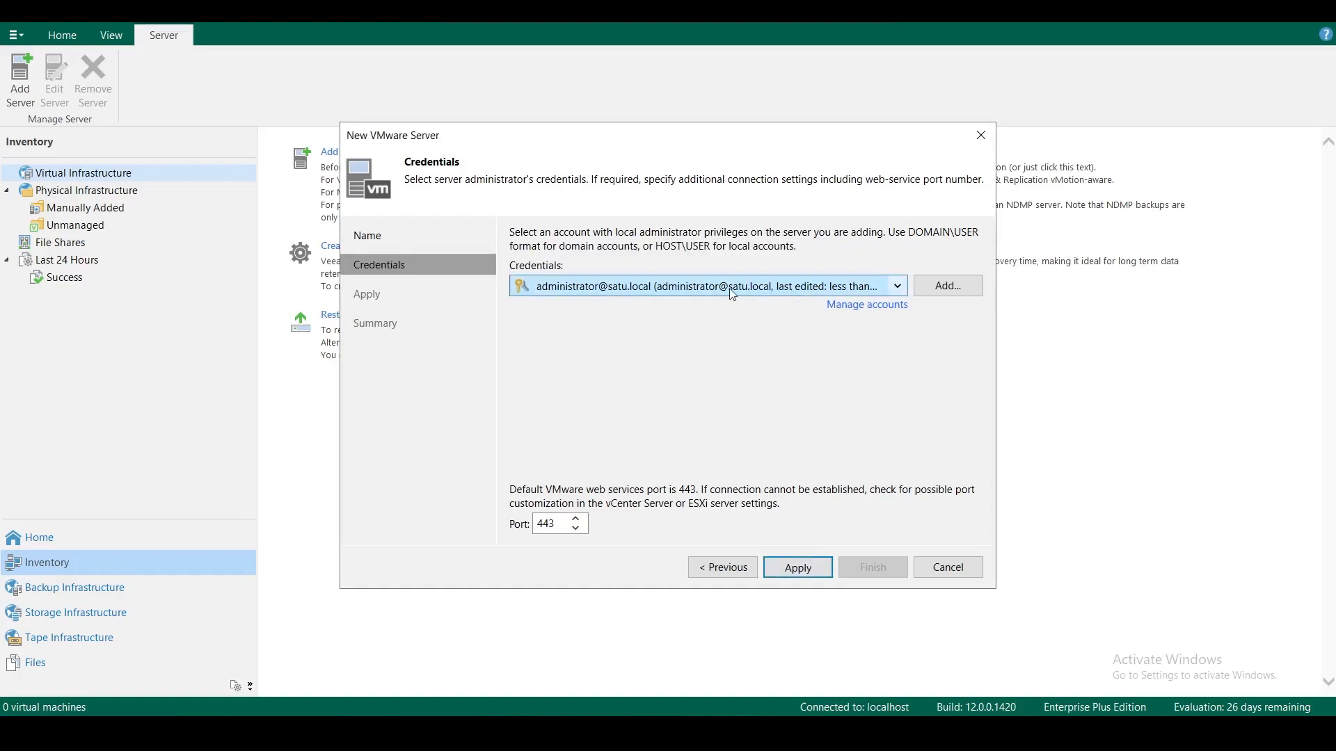
{"action": "left_click", "coordinate": [807, 569]}
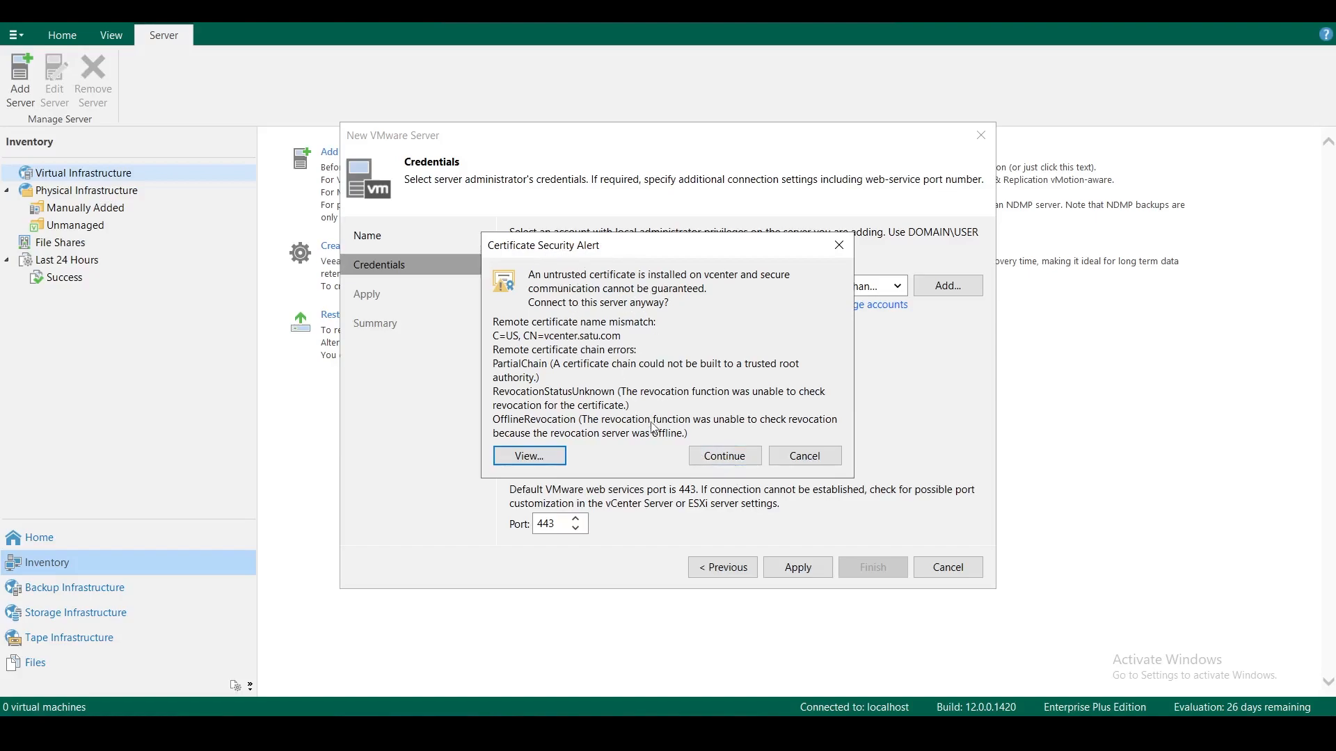
Trust vcenter's untrusted certificate and let the Apply step run, moving the wizard aside
{"action": "left_click", "coordinate": [712, 457]}
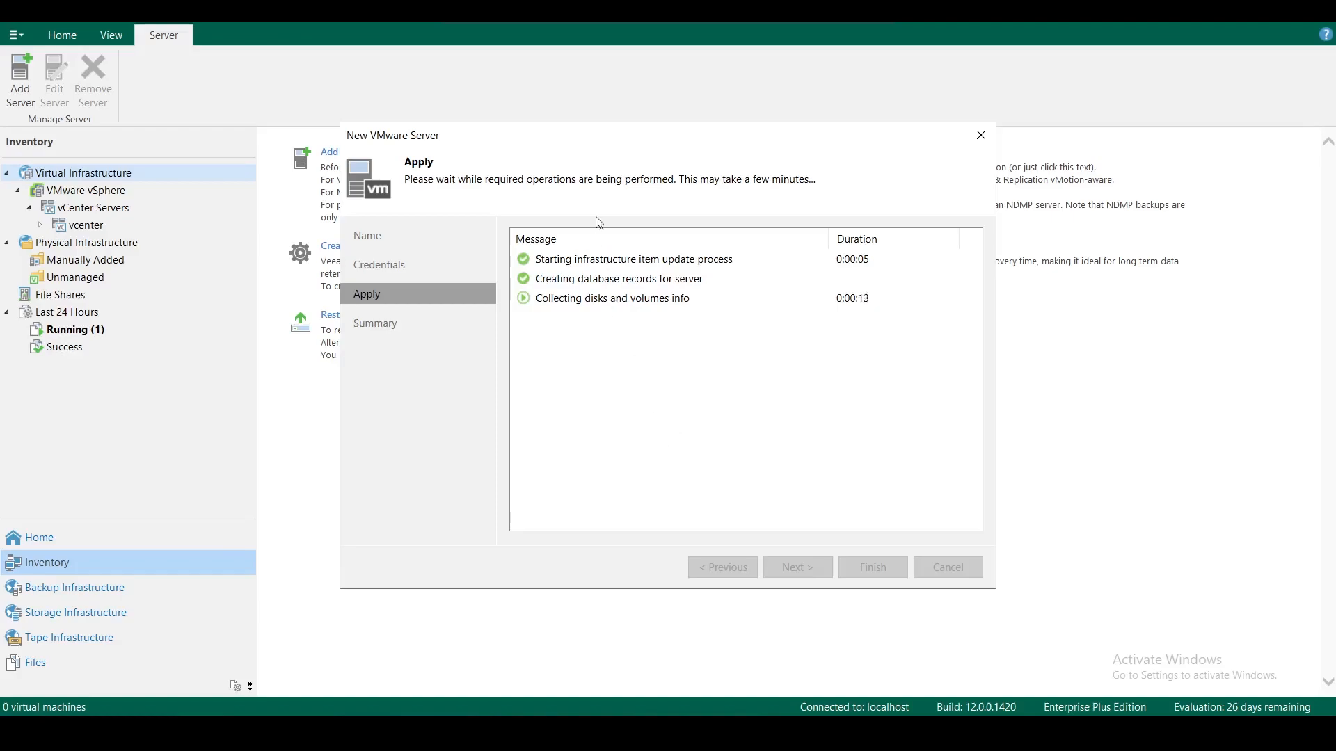
{"action": "left_click_drag", "start_coordinate": [581, 136], "coordinate": [687, 126]}
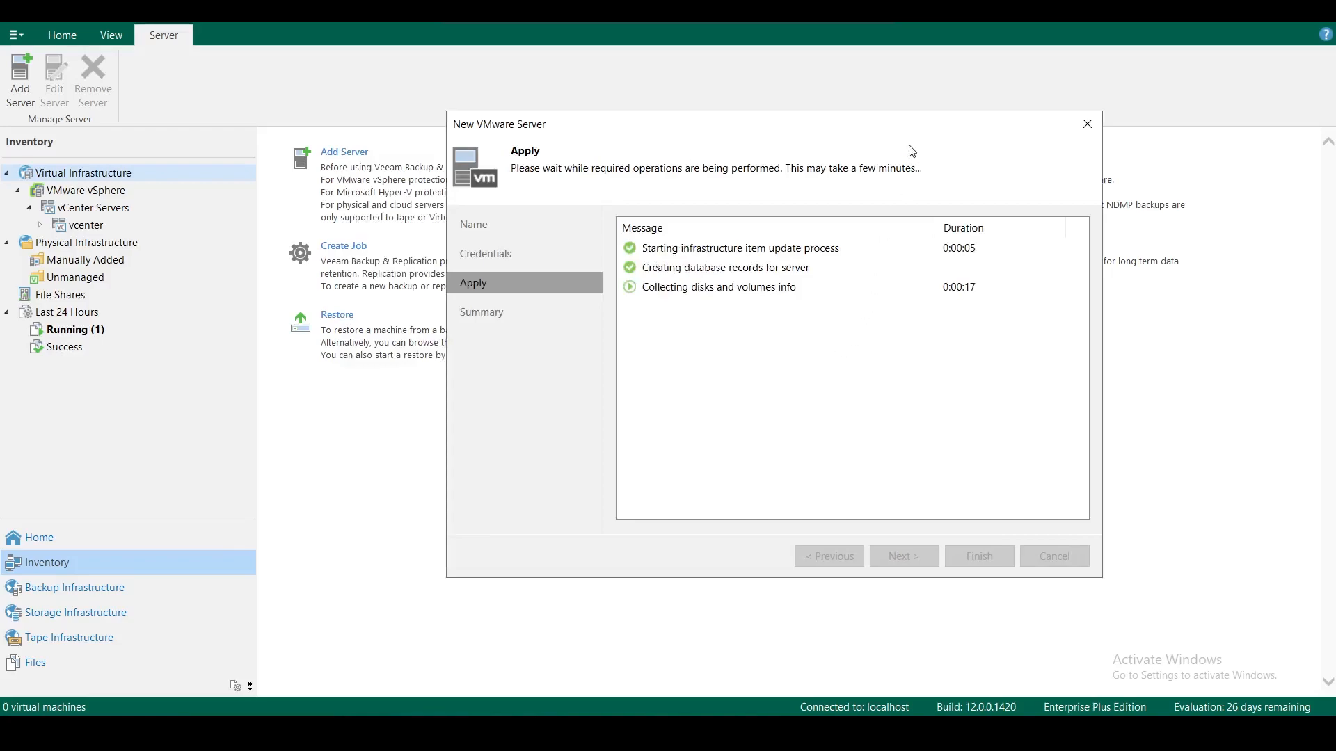
Check vSphere recent tasks, then advance to the Summary confirming vcenter was saved on port 443
{"action": "left_click", "coordinate": [842, 17]}
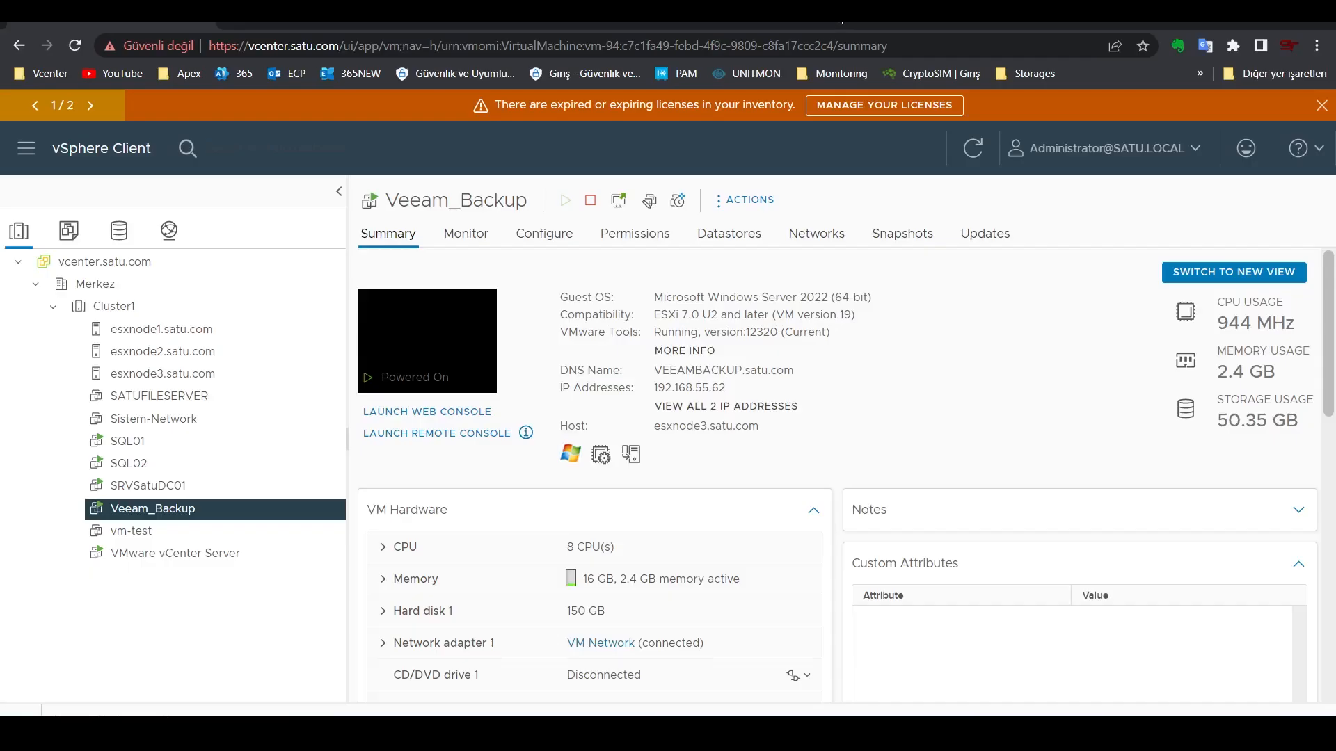
{"action": "left_click", "coordinate": [32, 711]}
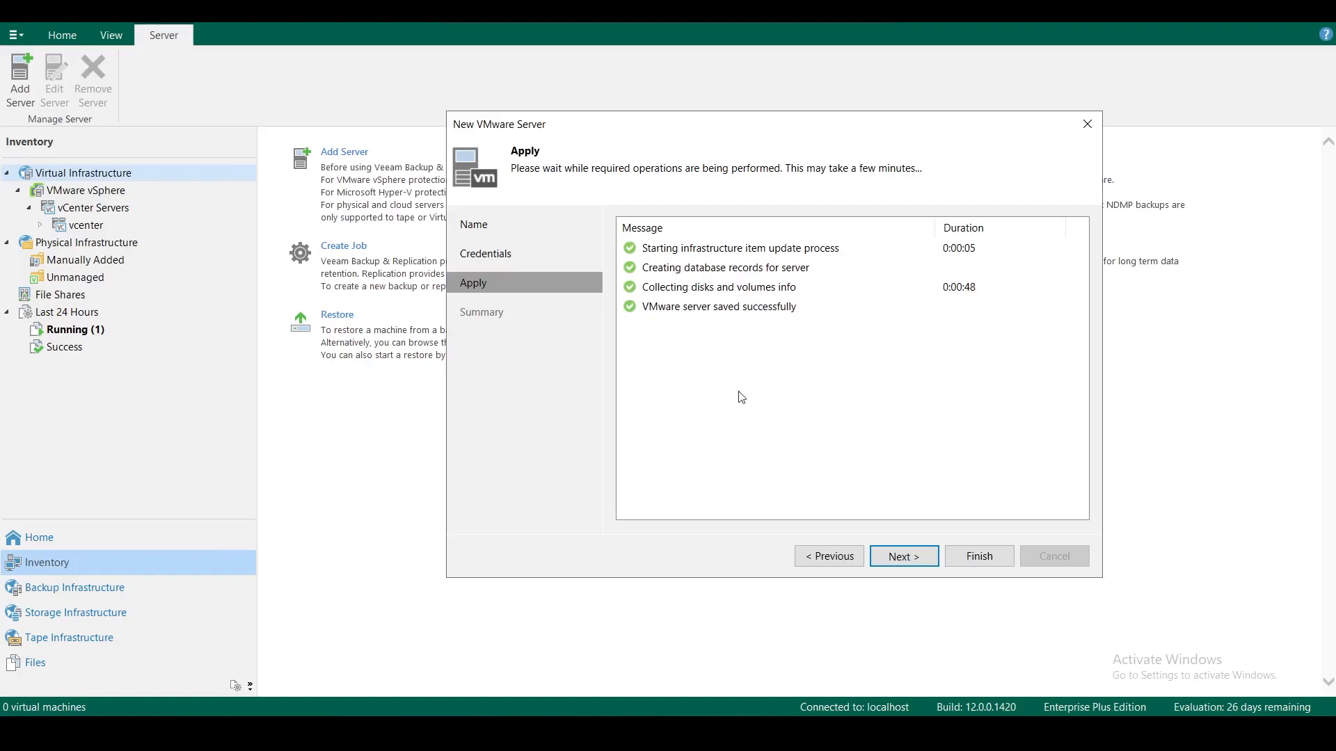
{"action": "left_click", "coordinate": [906, 557]}
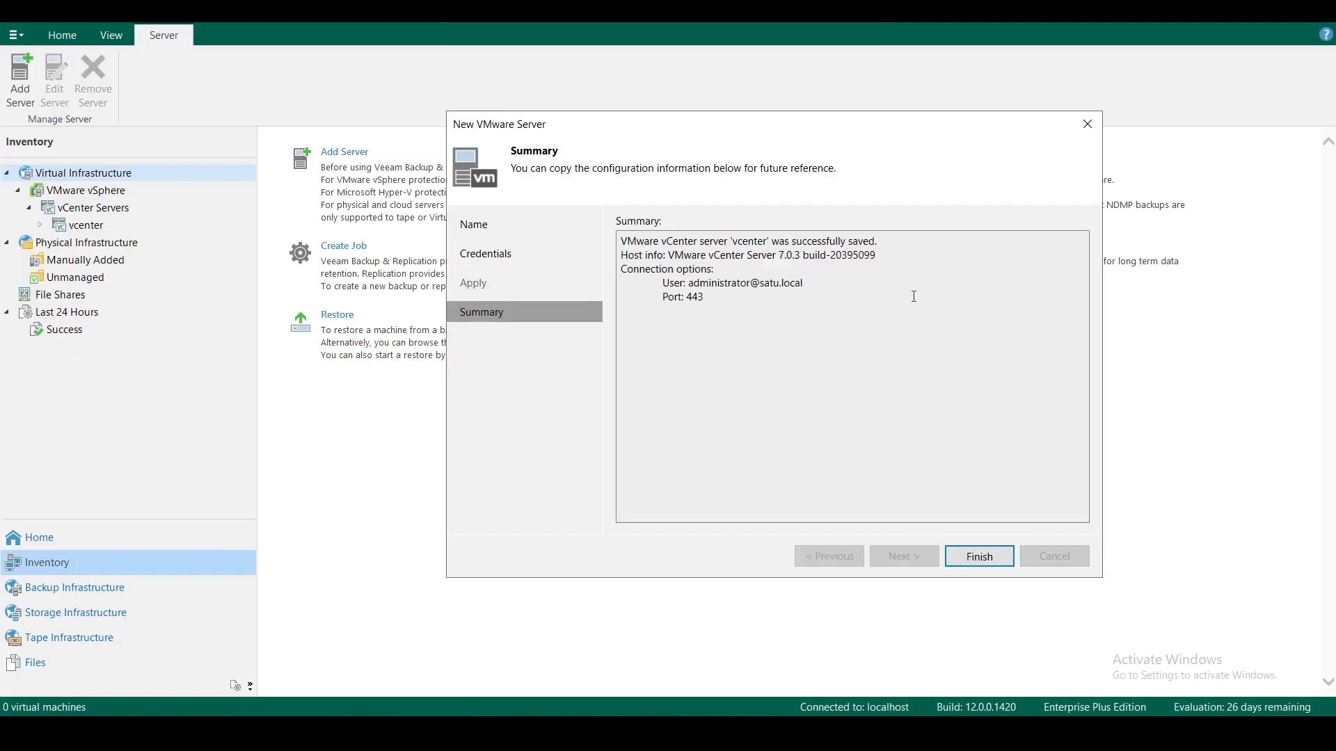
{"action": "left_click_drag", "start_coordinate": [778, 240], "coordinate": [887, 263]}
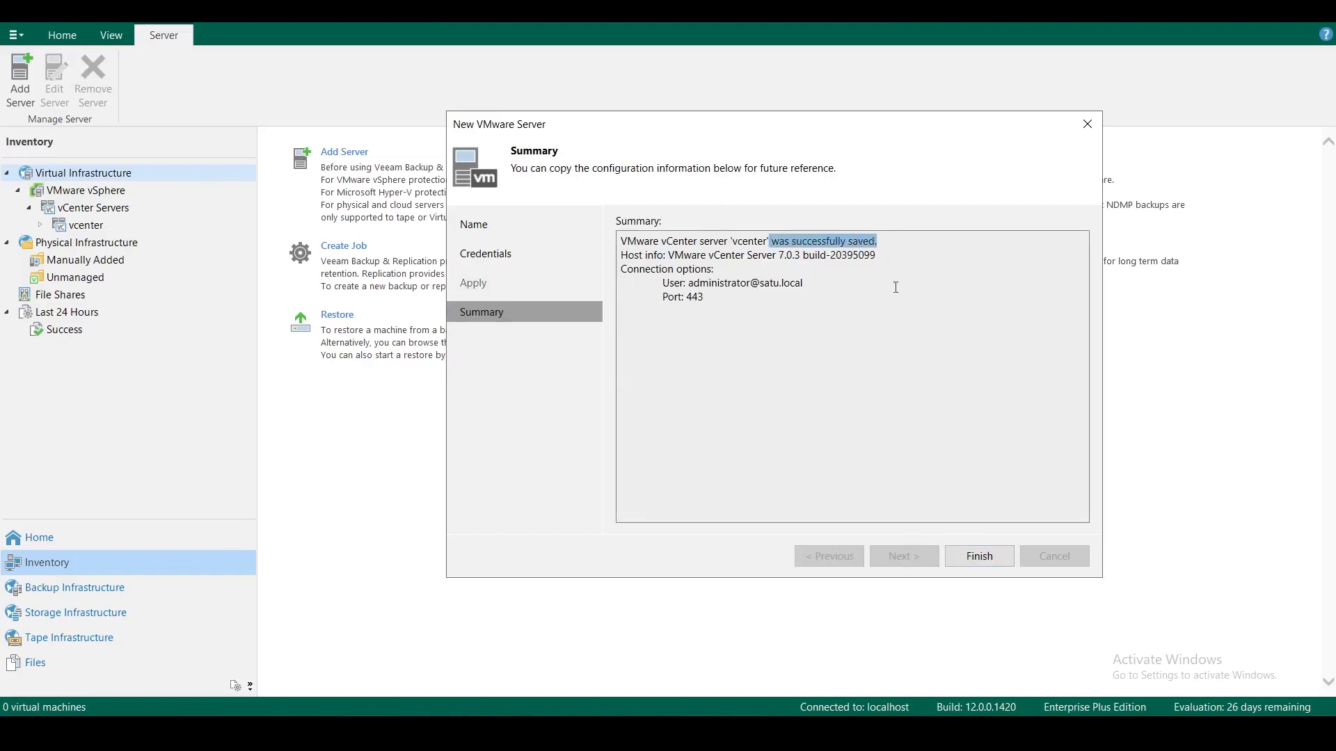
Finish the wizard and open VMware vSphere > vCenter Servers > vcenter in Inventory
{"action": "left_click", "coordinate": [990, 565]}
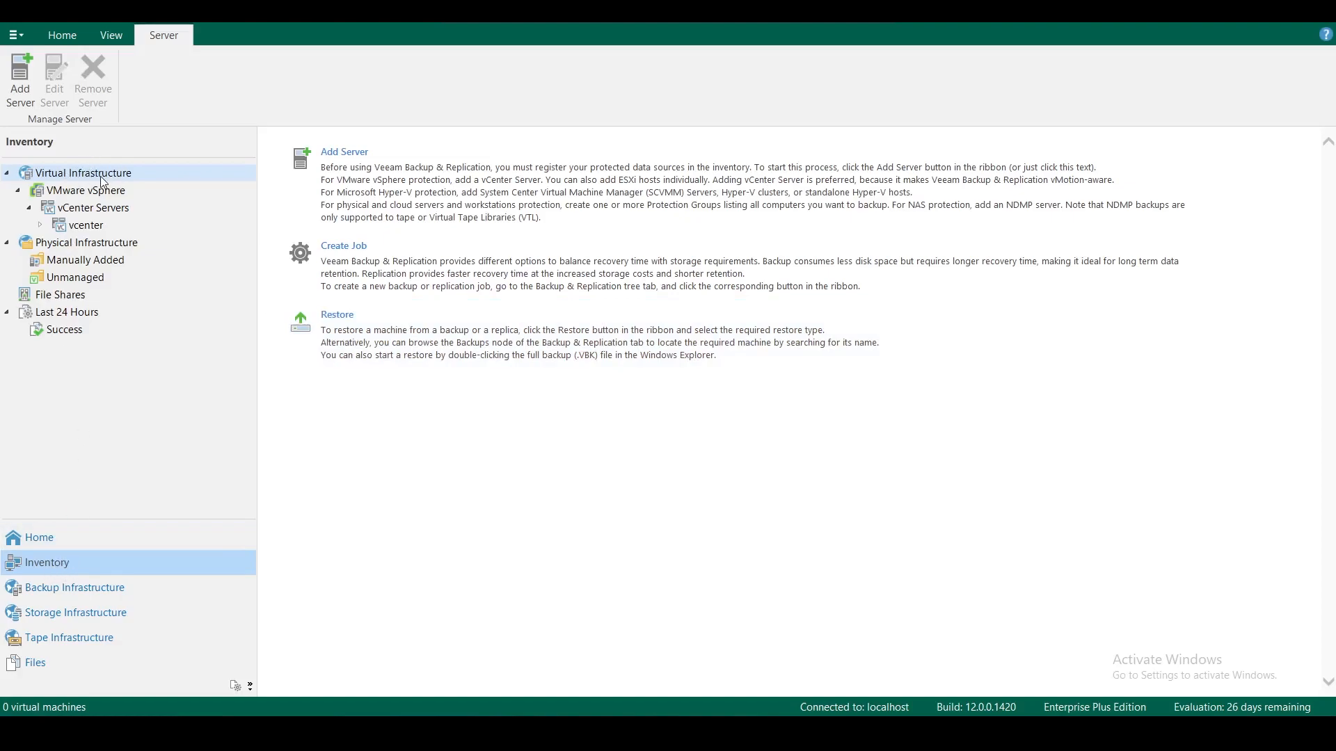
{"action": "left_click", "coordinate": [98, 195]}
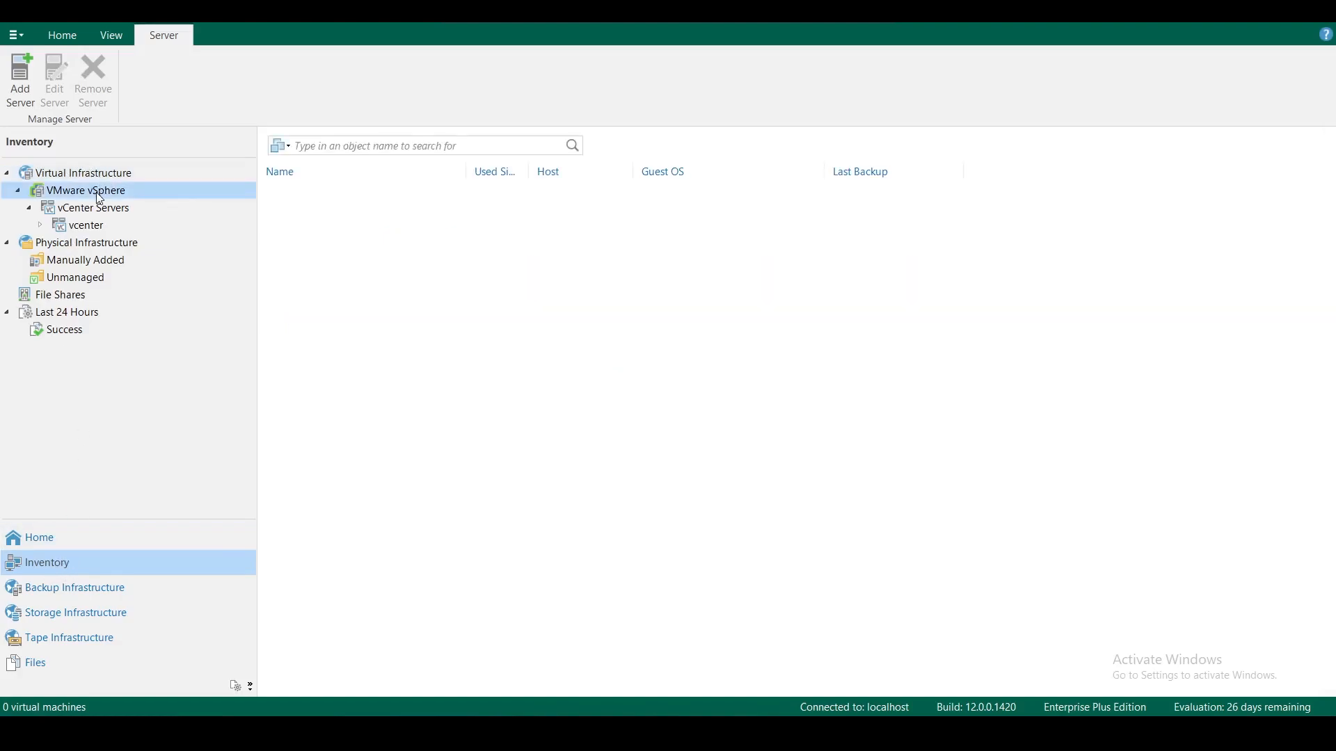
{"action": "left_click", "coordinate": [91, 212]}
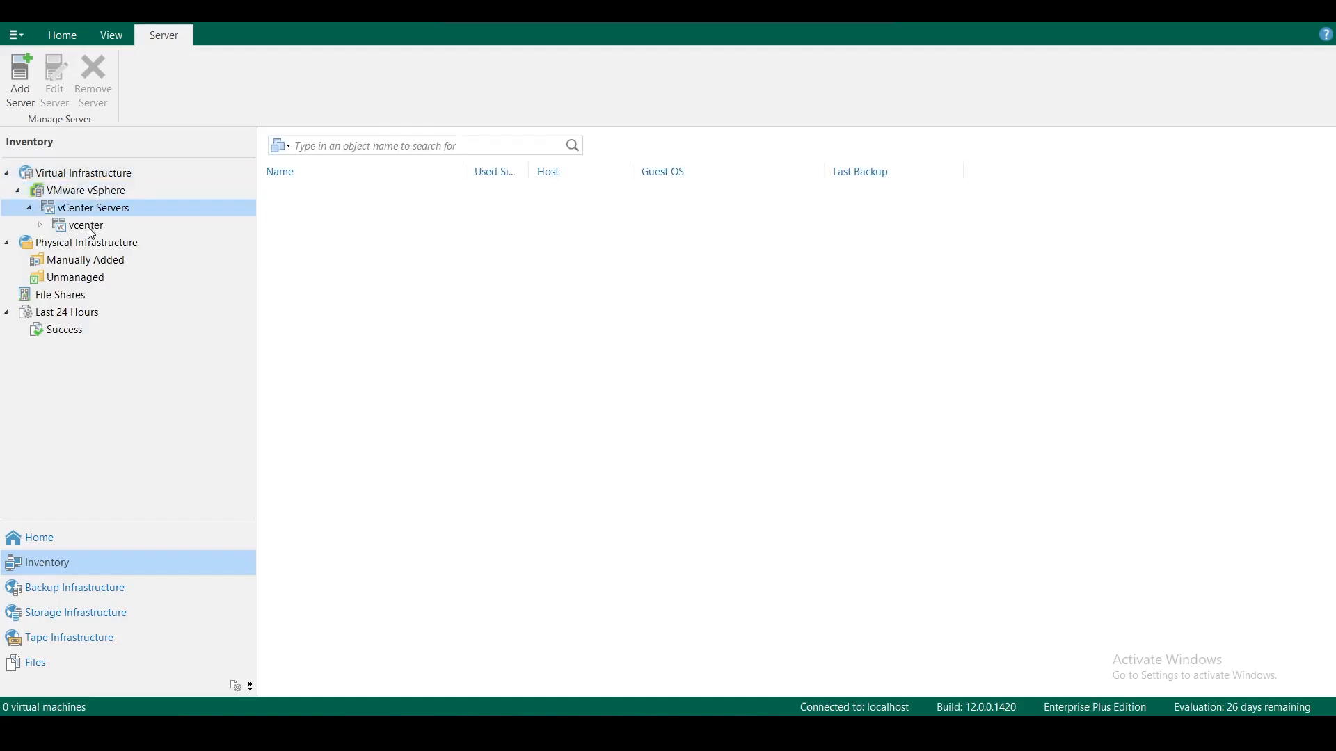
{"action": "left_click", "coordinate": [90, 229]}
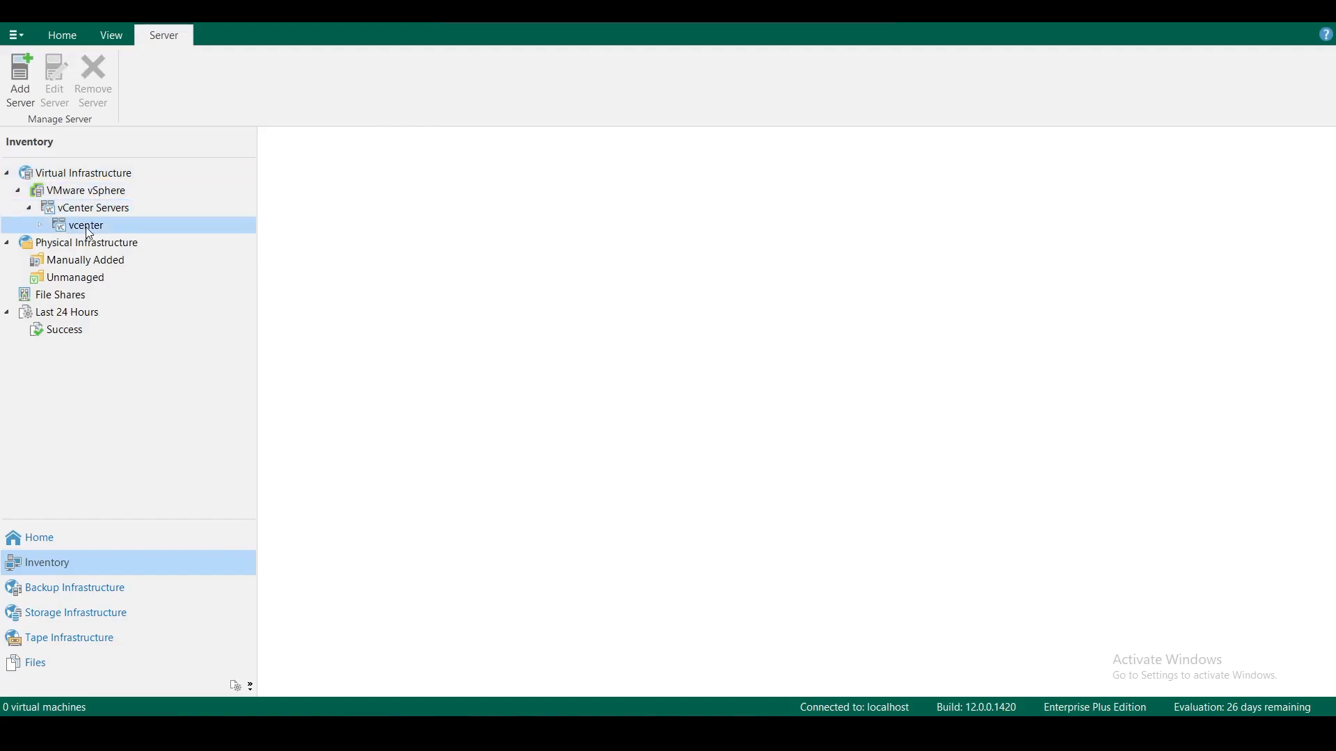
Expand vcenter through Merkez and Cluster1 to reveal its hosts, selecting esxnode1
{"action": "left_click", "coordinate": [39, 225]}
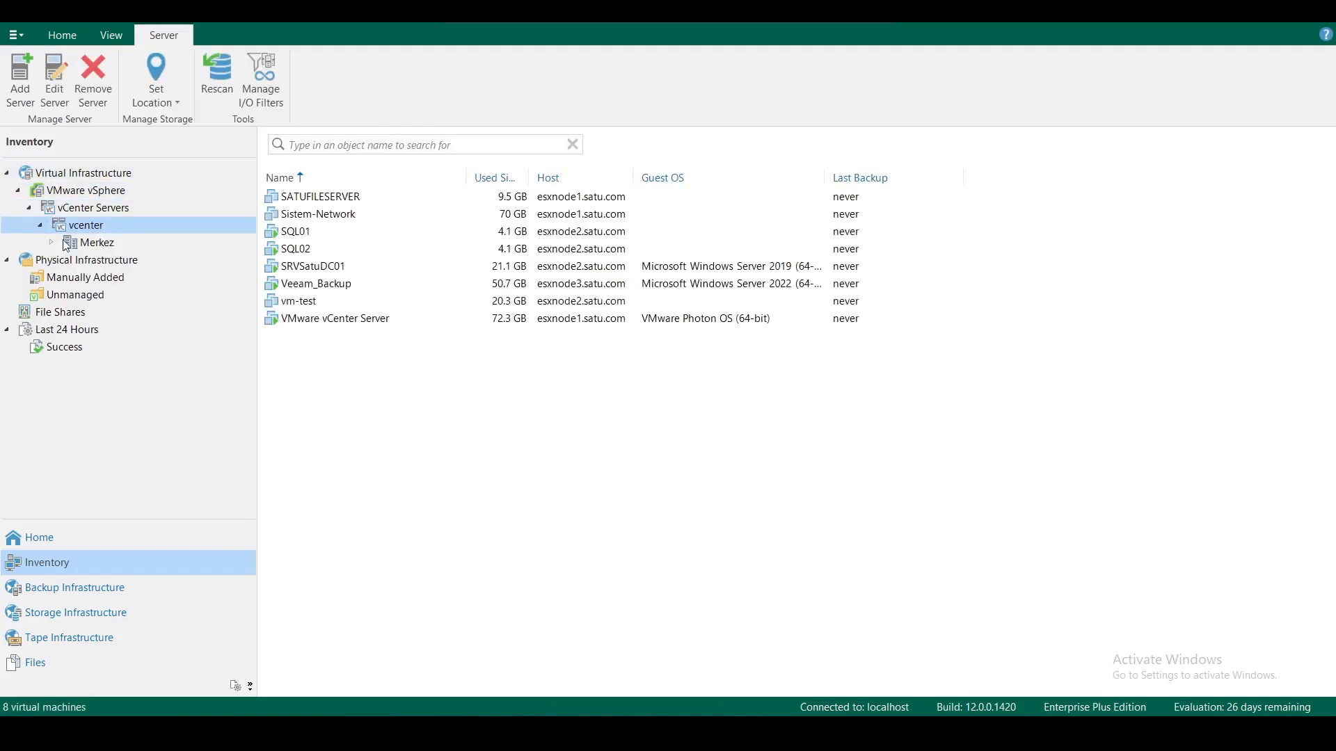
{"action": "left_click", "coordinate": [99, 244]}
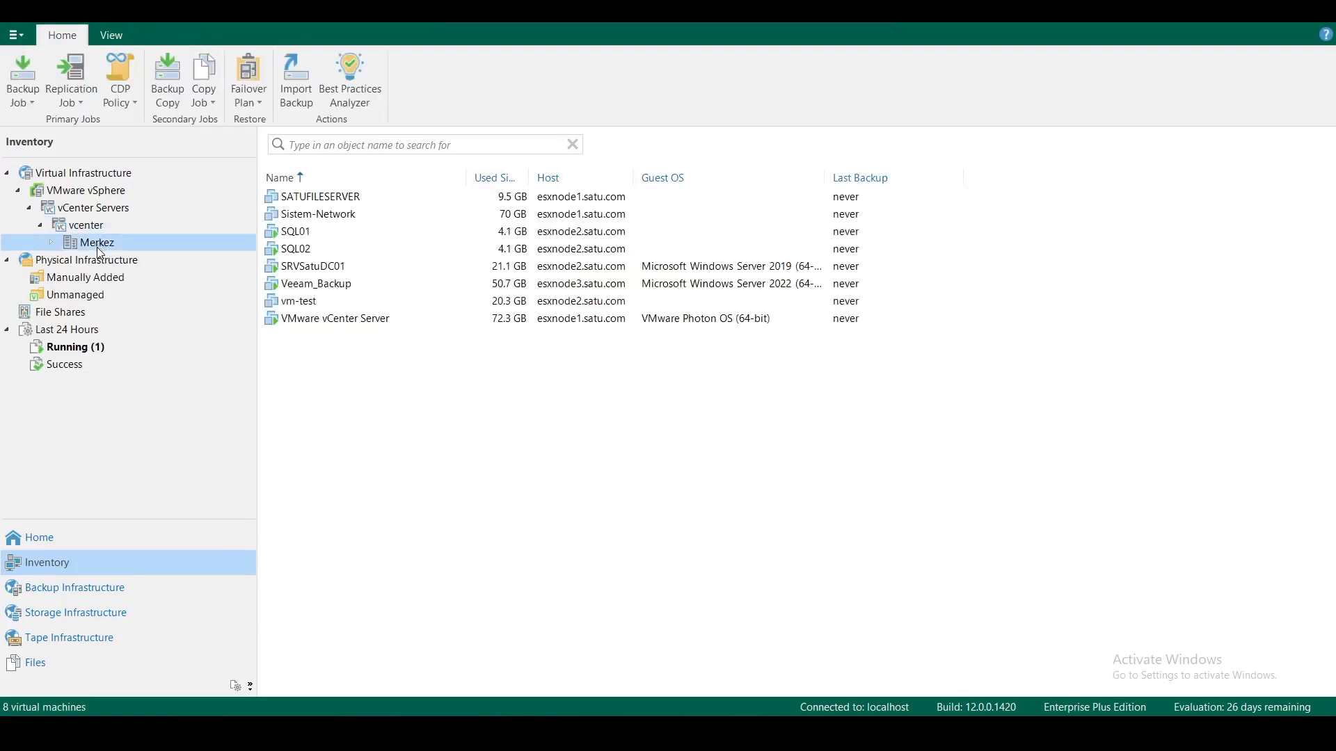
{"action": "left_click", "coordinate": [299, 234]}
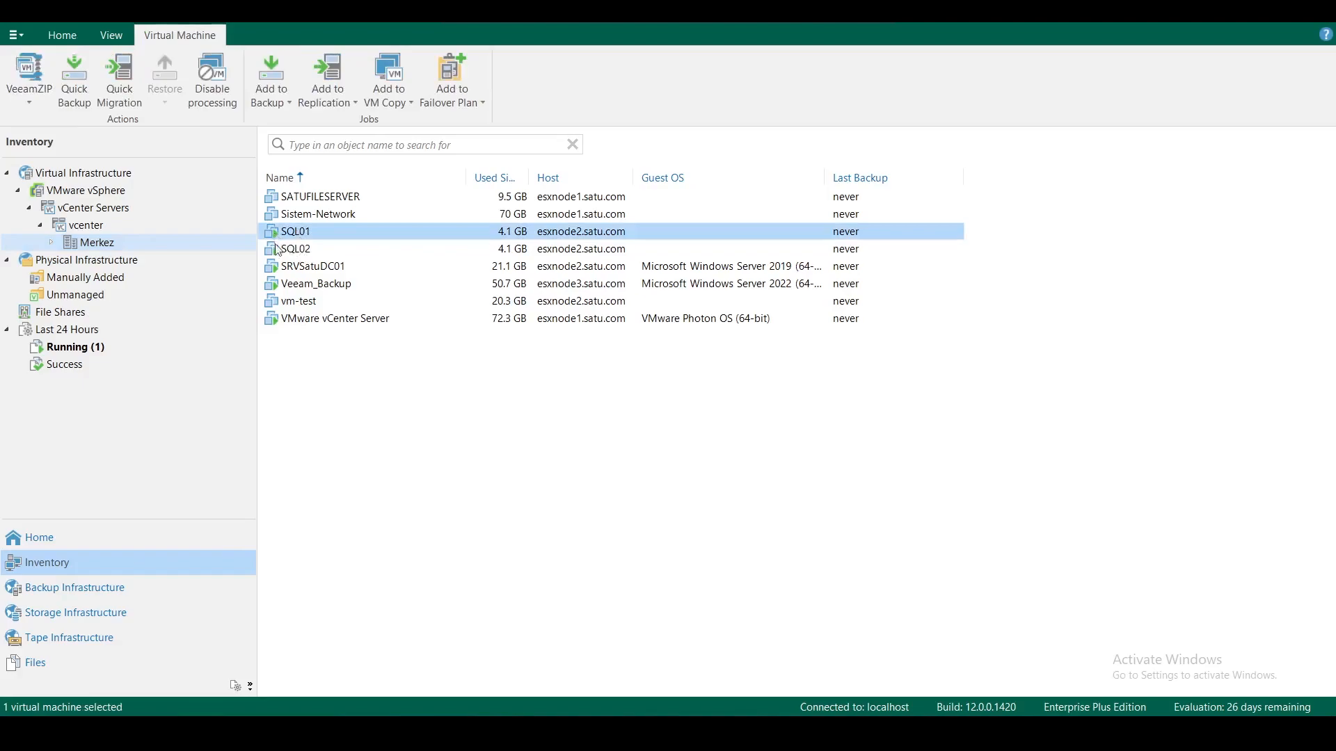
{"action": "left_click", "coordinate": [50, 242]}
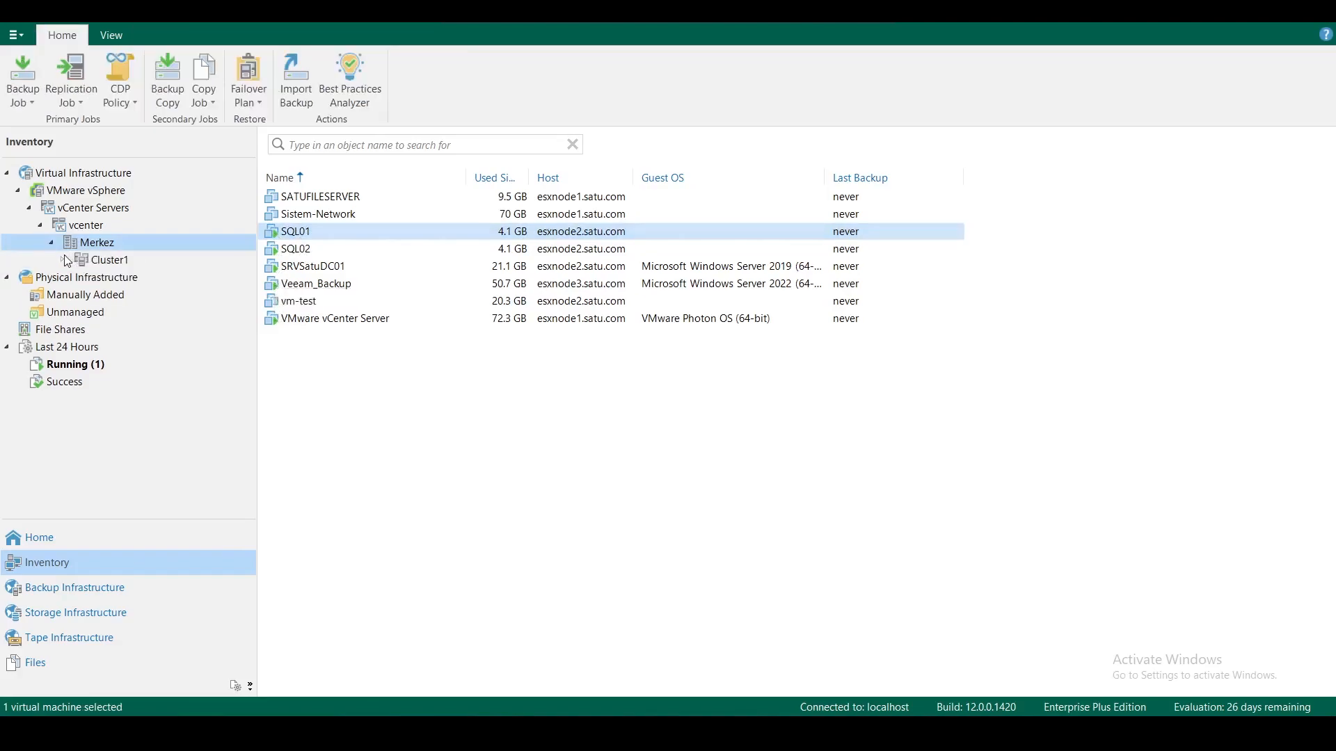
{"action": "left_click", "coordinate": [64, 261]}
{"action": "left_click", "coordinate": [113, 282]}
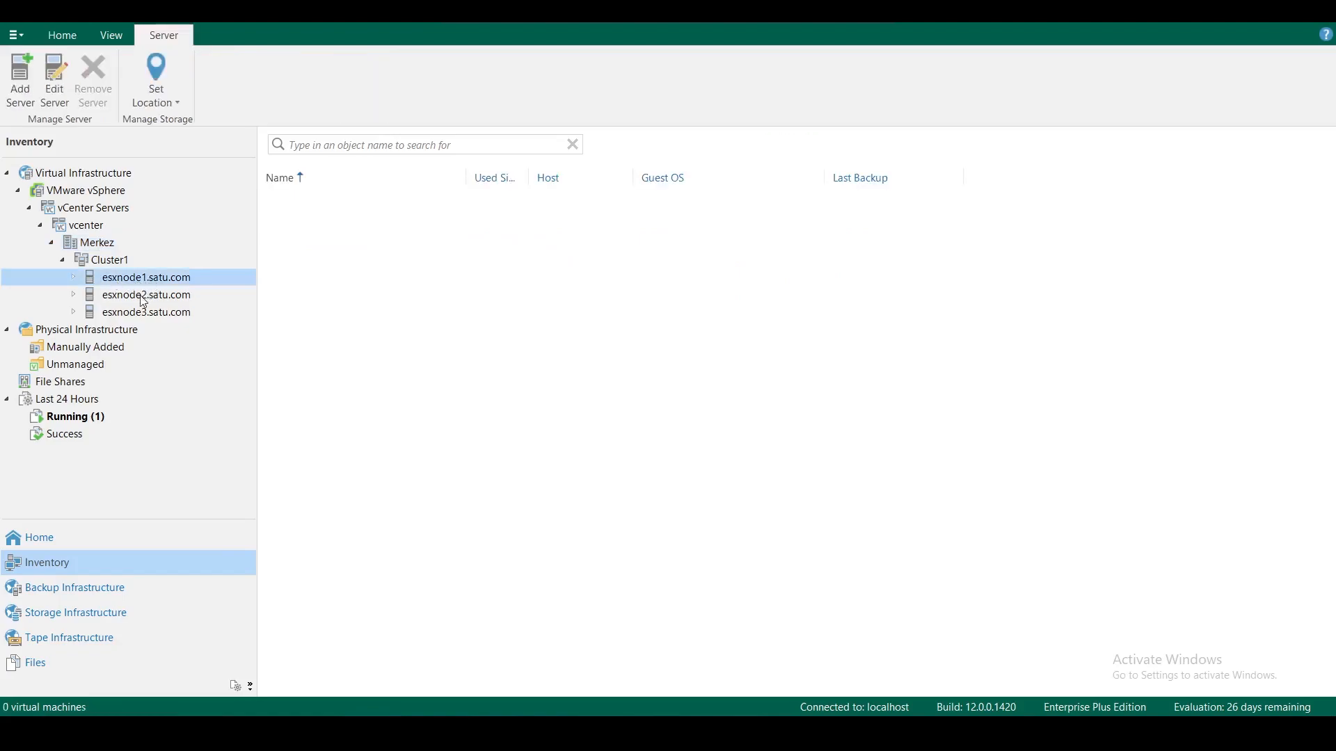
Inspect hosts esxnode3, esxnode2 and esxnode1, then list Cluster1's virtual machines
{"action": "left_click", "coordinate": [132, 313]}
{"action": "left_click", "coordinate": [133, 298]}
{"action": "left_click", "coordinate": [133, 280]}
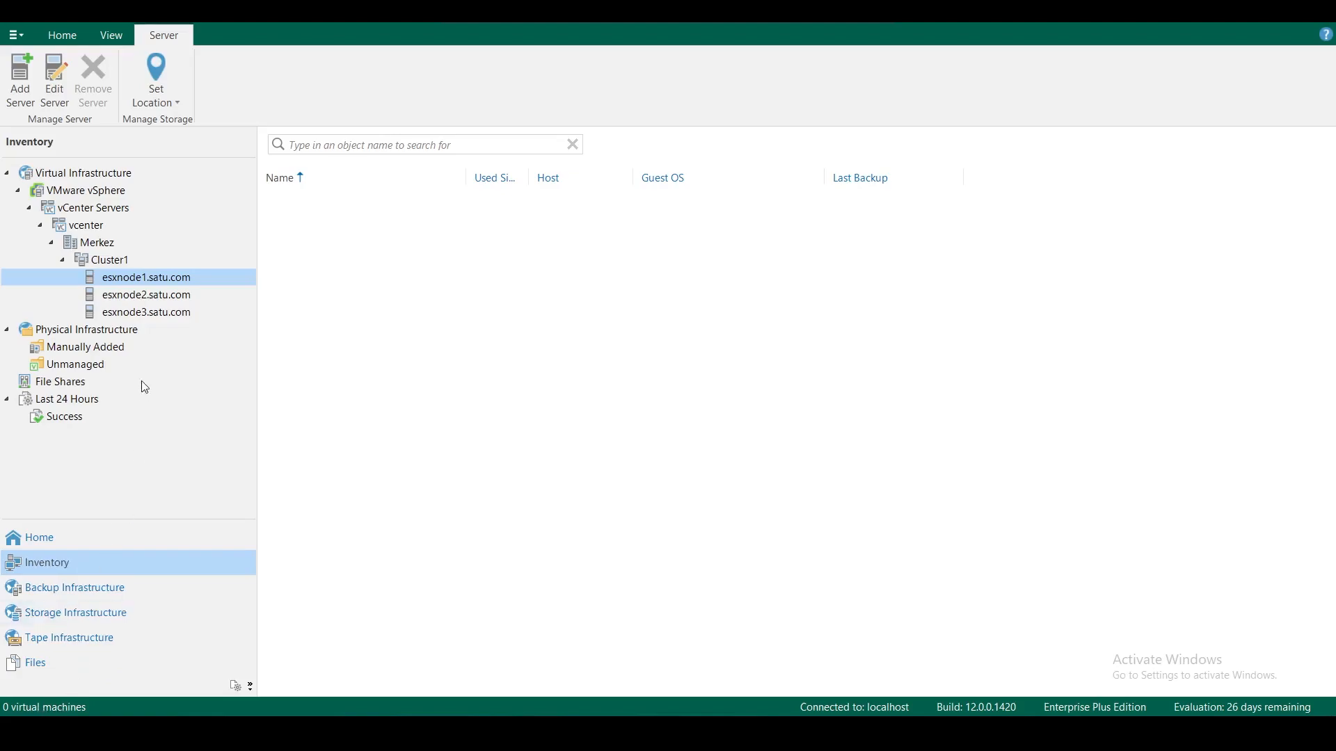
{"action": "left_click", "coordinate": [132, 297]}
{"action": "left_click", "coordinate": [140, 313]}
{"action": "left_click", "coordinate": [134, 282]}
{"action": "left_click", "coordinate": [109, 262]}
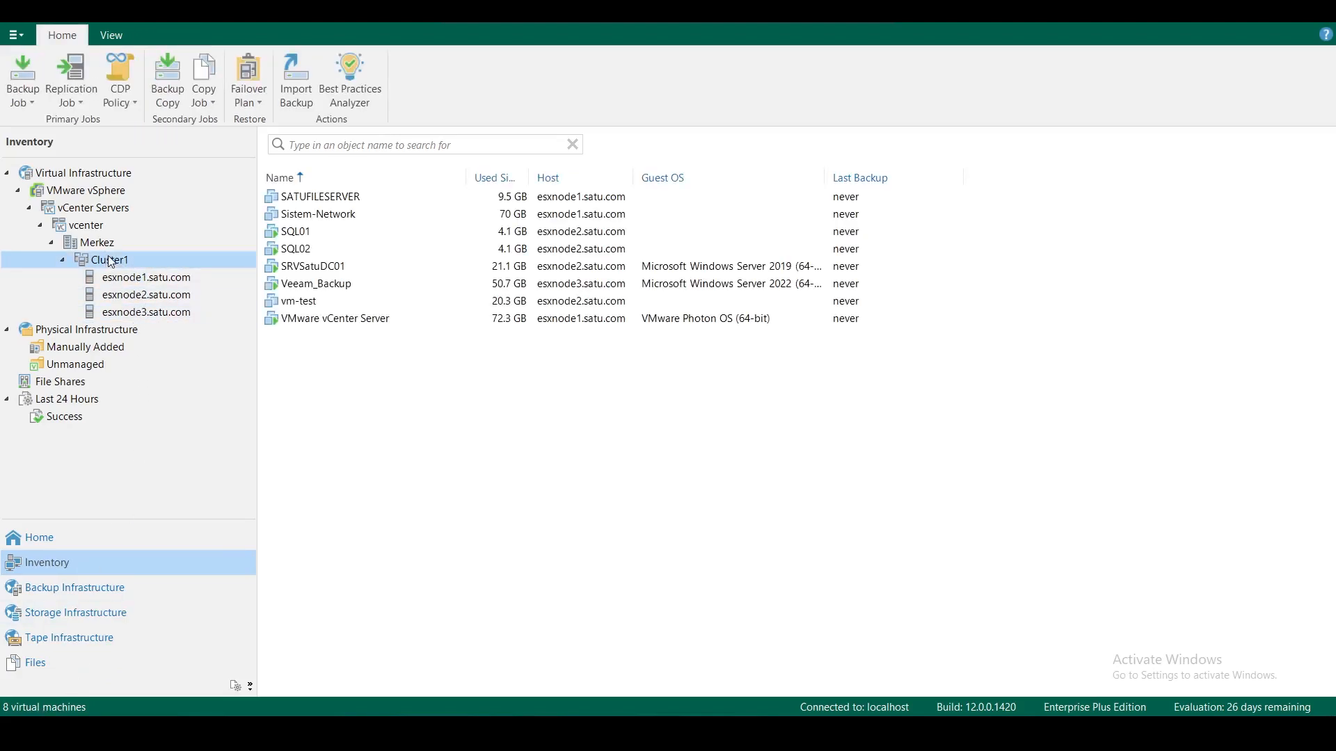
Recheck esxnode1 through esxnode3 and show Cluster1's eight never-backed-up VMs
{"action": "left_click", "coordinate": [117, 281]}
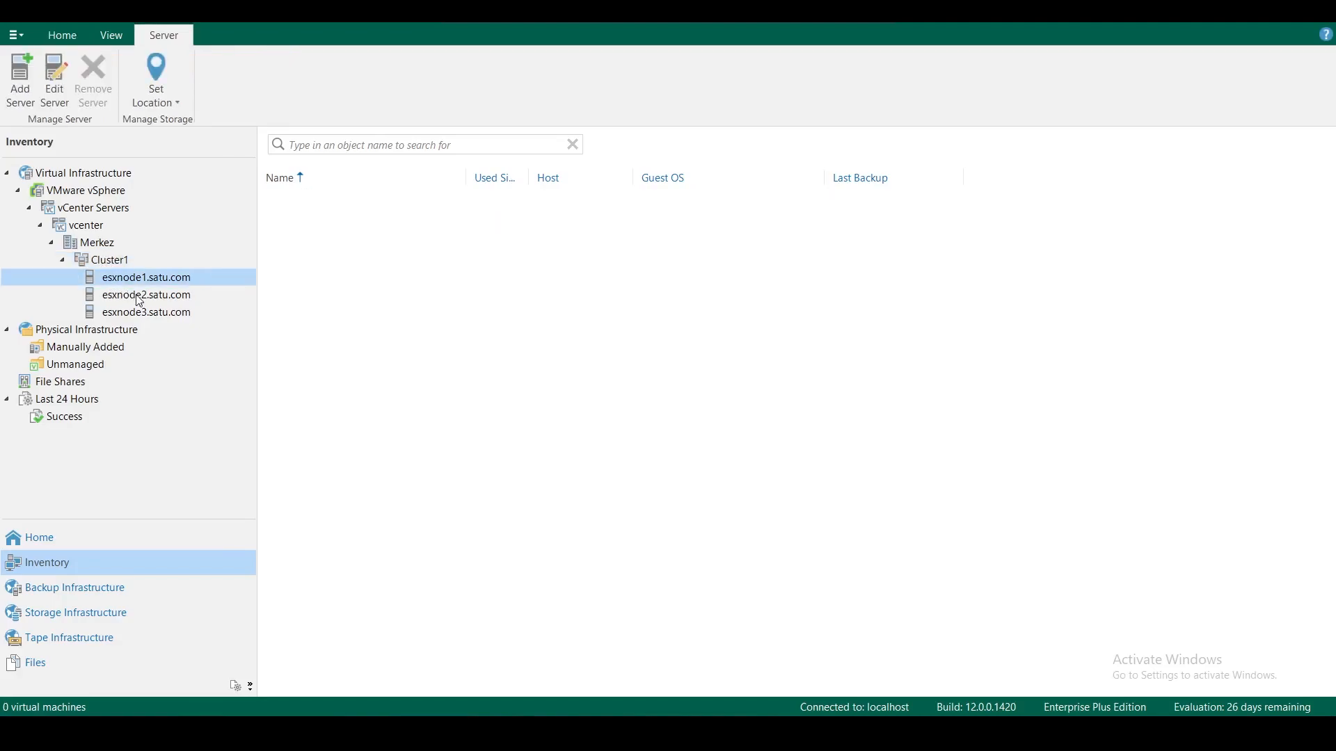
{"action": "left_click", "coordinate": [139, 301]}
{"action": "left_click", "coordinate": [161, 317]}
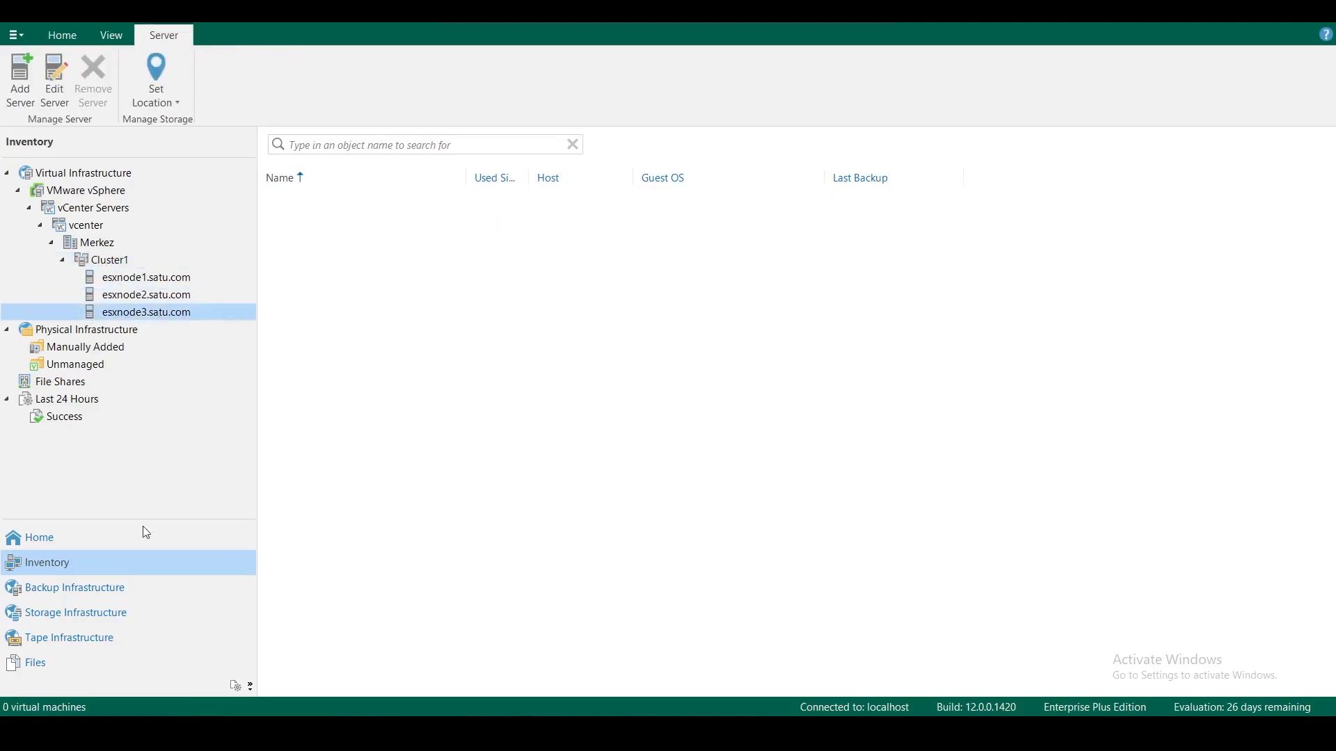
{"action": "left_click", "coordinate": [155, 282]}
{"action": "left_click", "coordinate": [155, 297]}
{"action": "left_click", "coordinate": [154, 312]}
{"action": "left_click", "coordinate": [109, 264]}
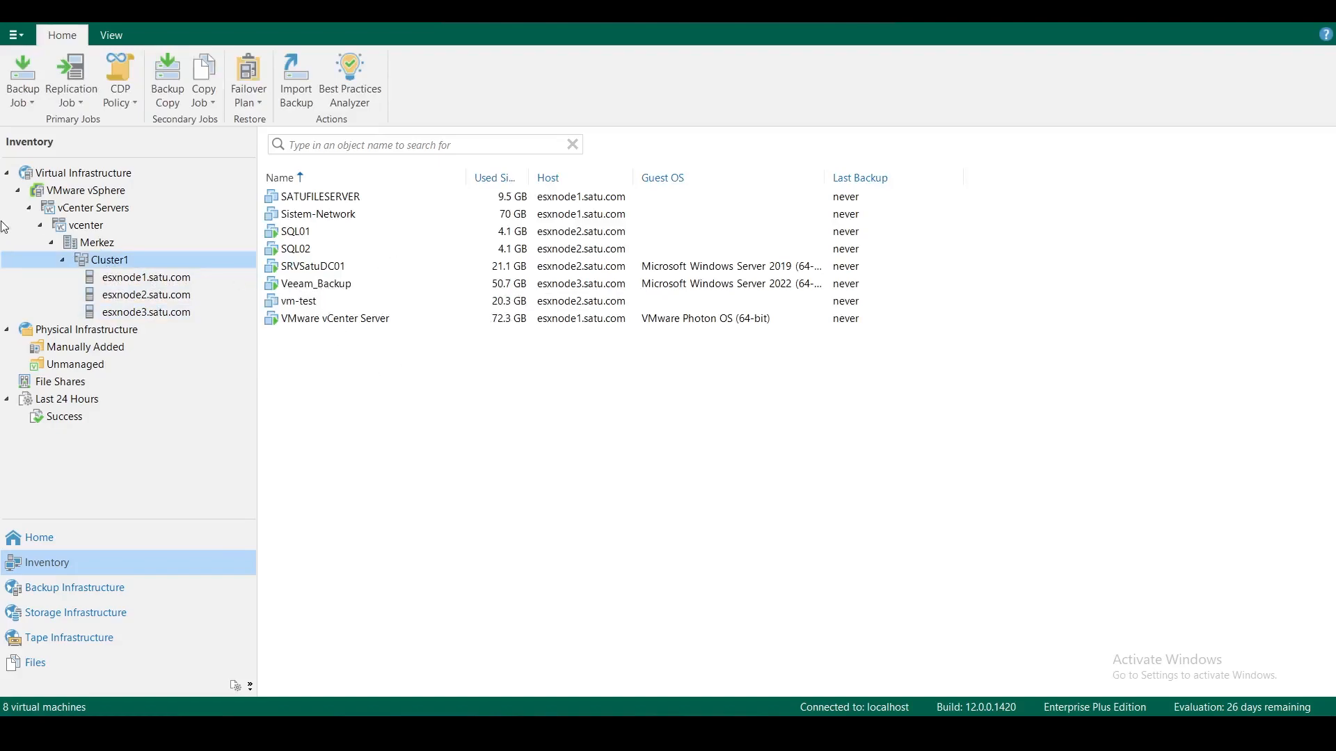
{"action": "left_click", "coordinate": [75, 587]}
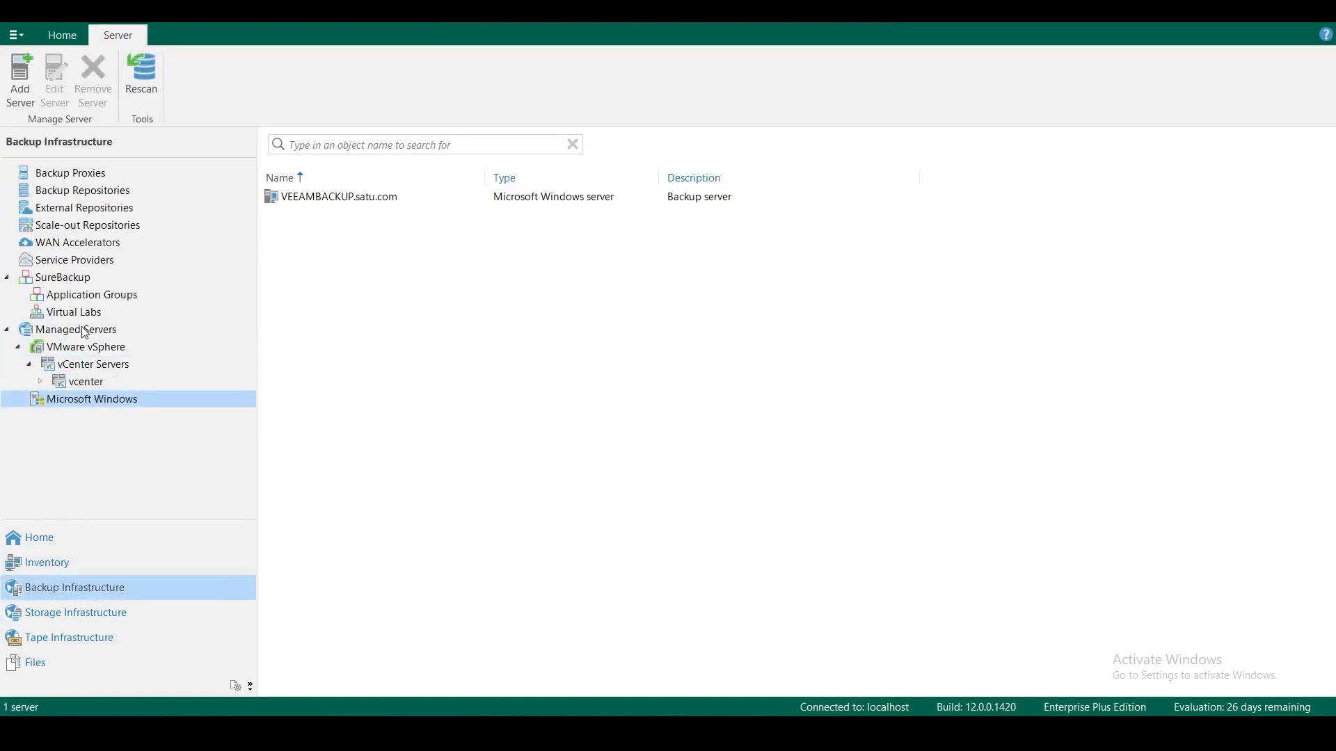
Drill into Managed Servers > vcenter > Cluster1 and inspect the ESXi hosts esxnode1 and esxnode2
{"action": "left_click", "coordinate": [77, 334]}
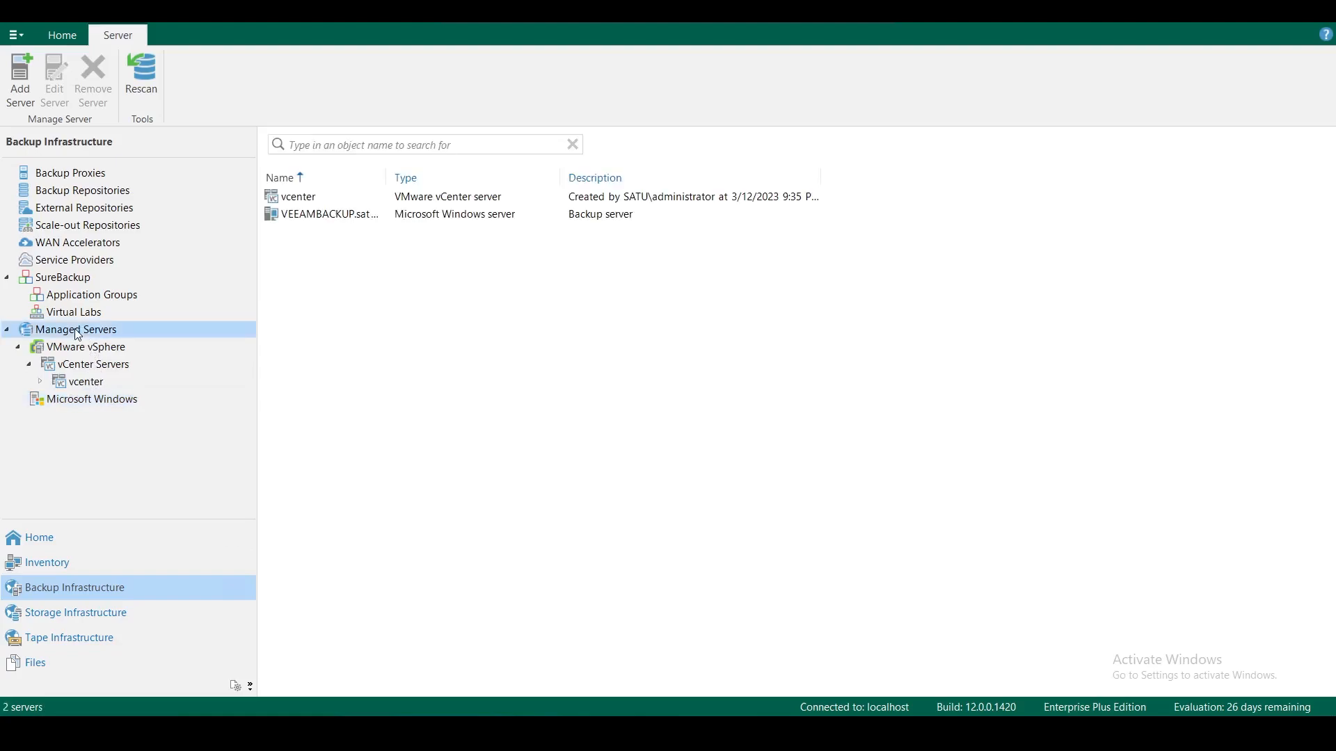
{"action": "left_click", "coordinate": [85, 368]}
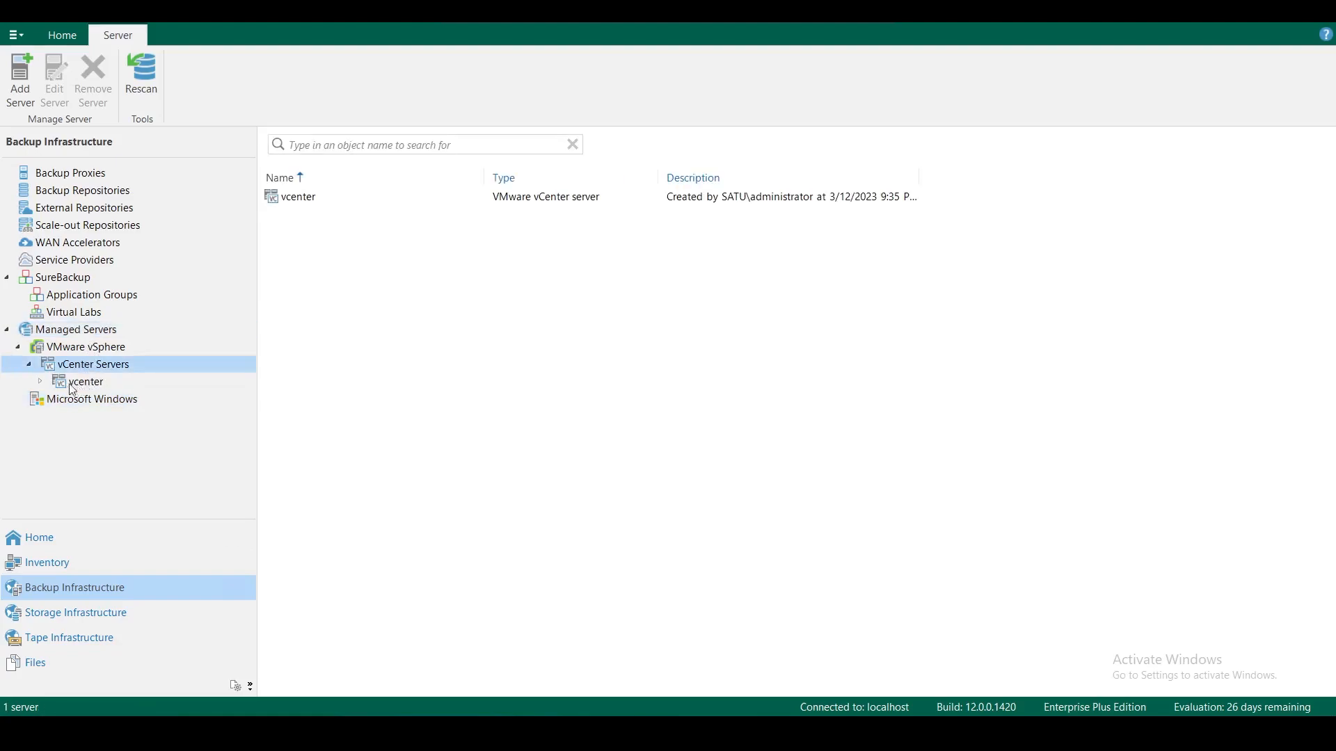
{"action": "left_click", "coordinate": [40, 382]}
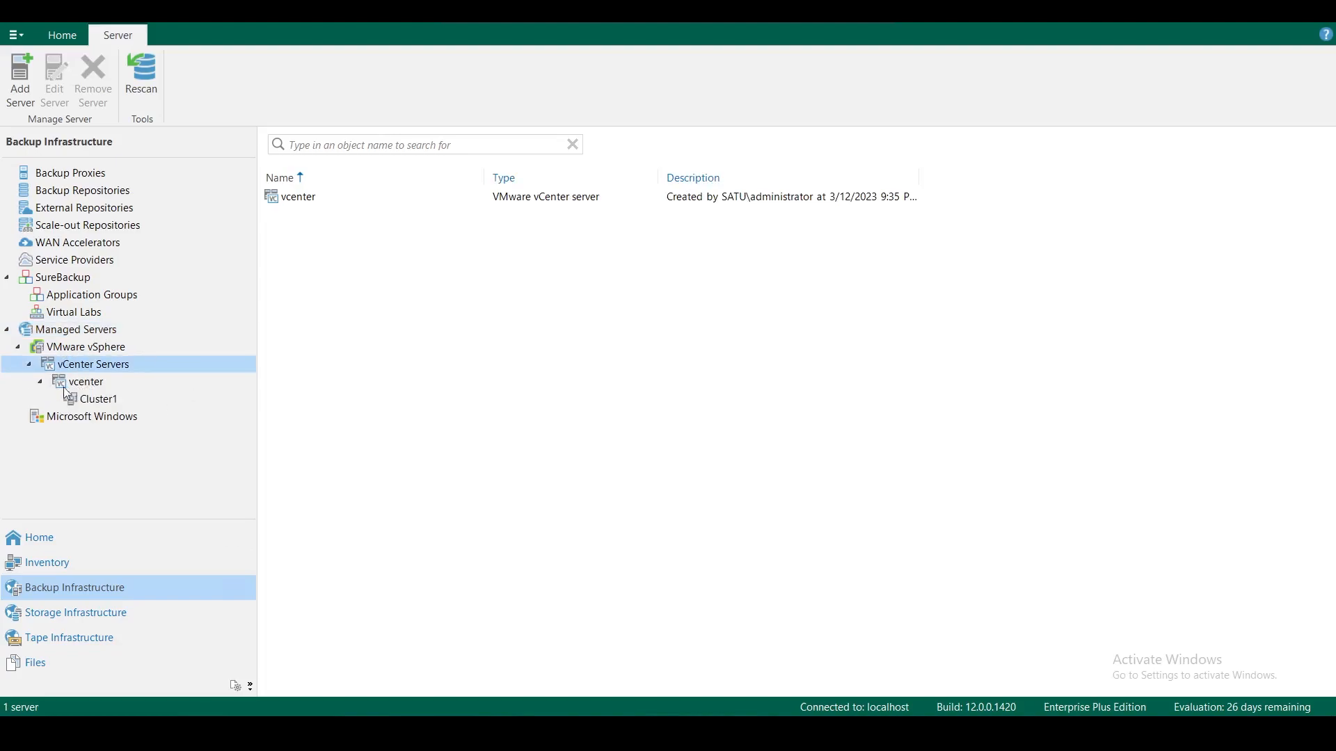
{"action": "left_click", "coordinate": [89, 401]}
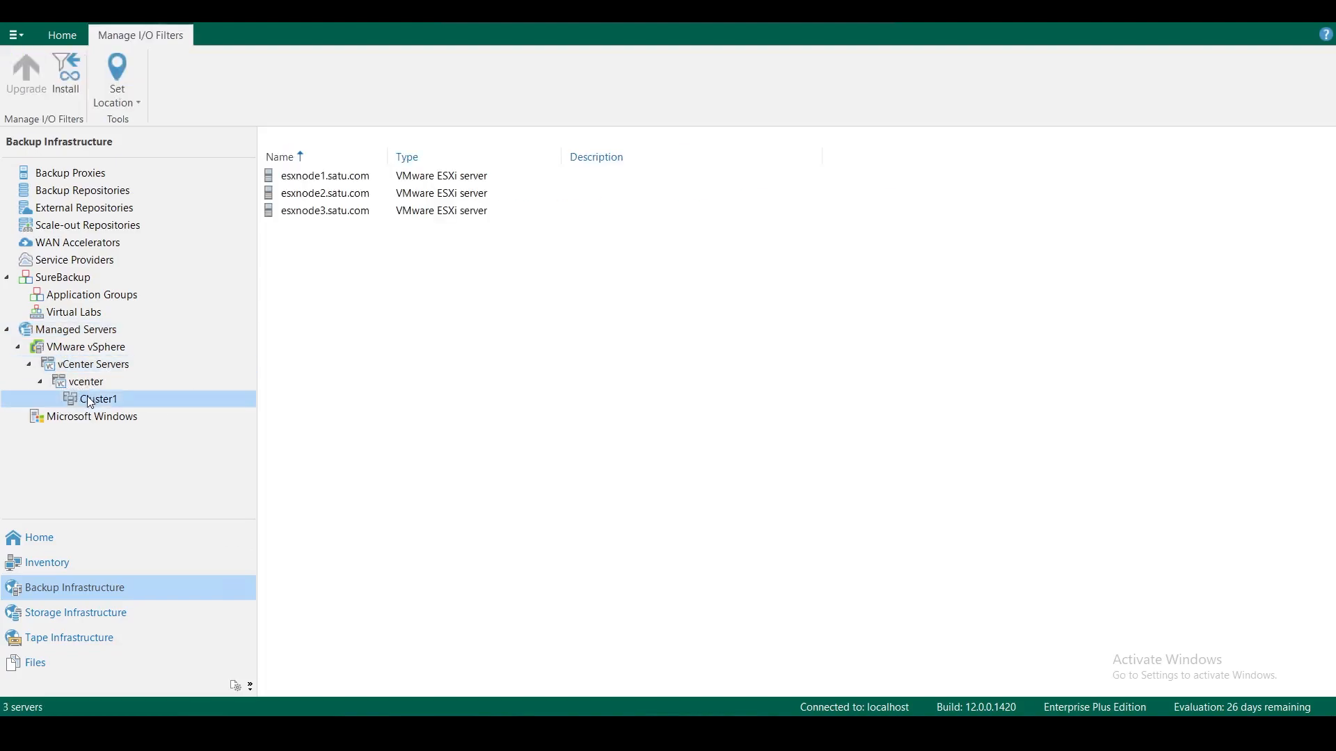
{"action": "left_click", "coordinate": [330, 193]}
{"action": "left_click", "coordinate": [309, 180]}
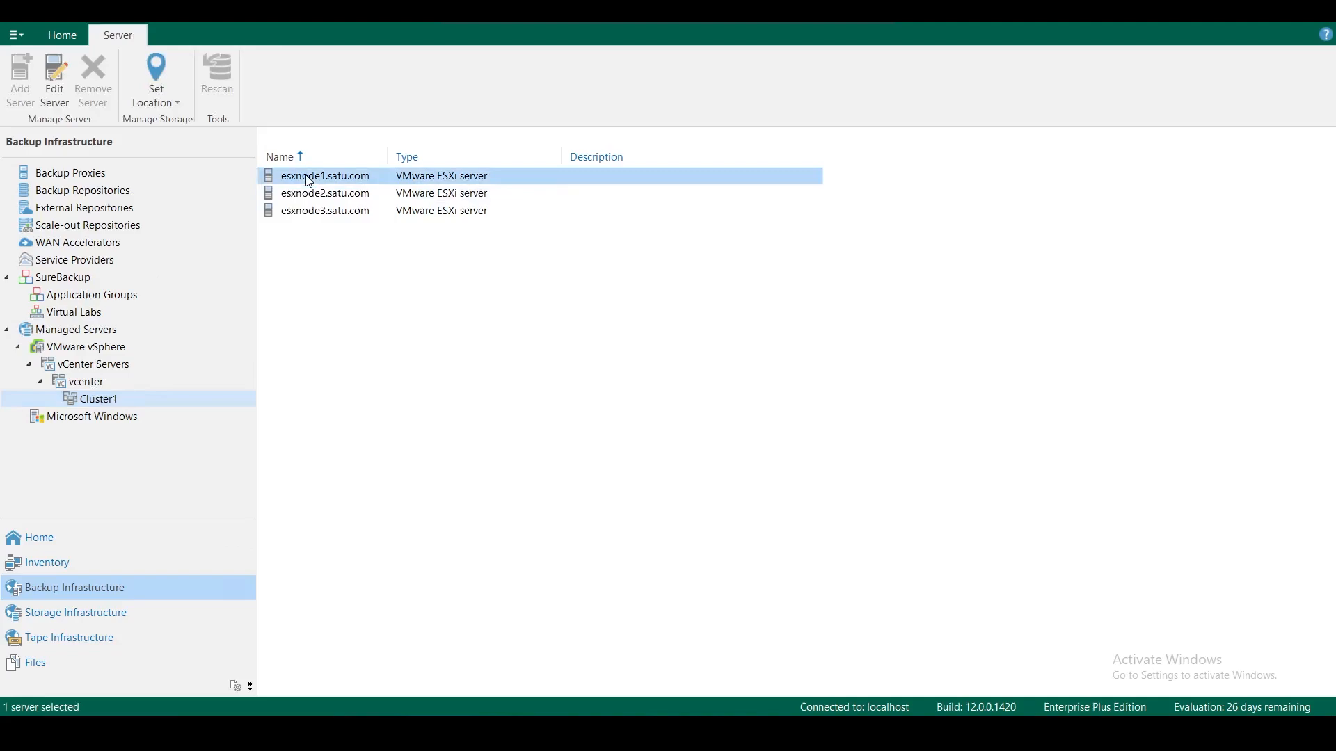
{"action": "right_click", "coordinate": [308, 180]}
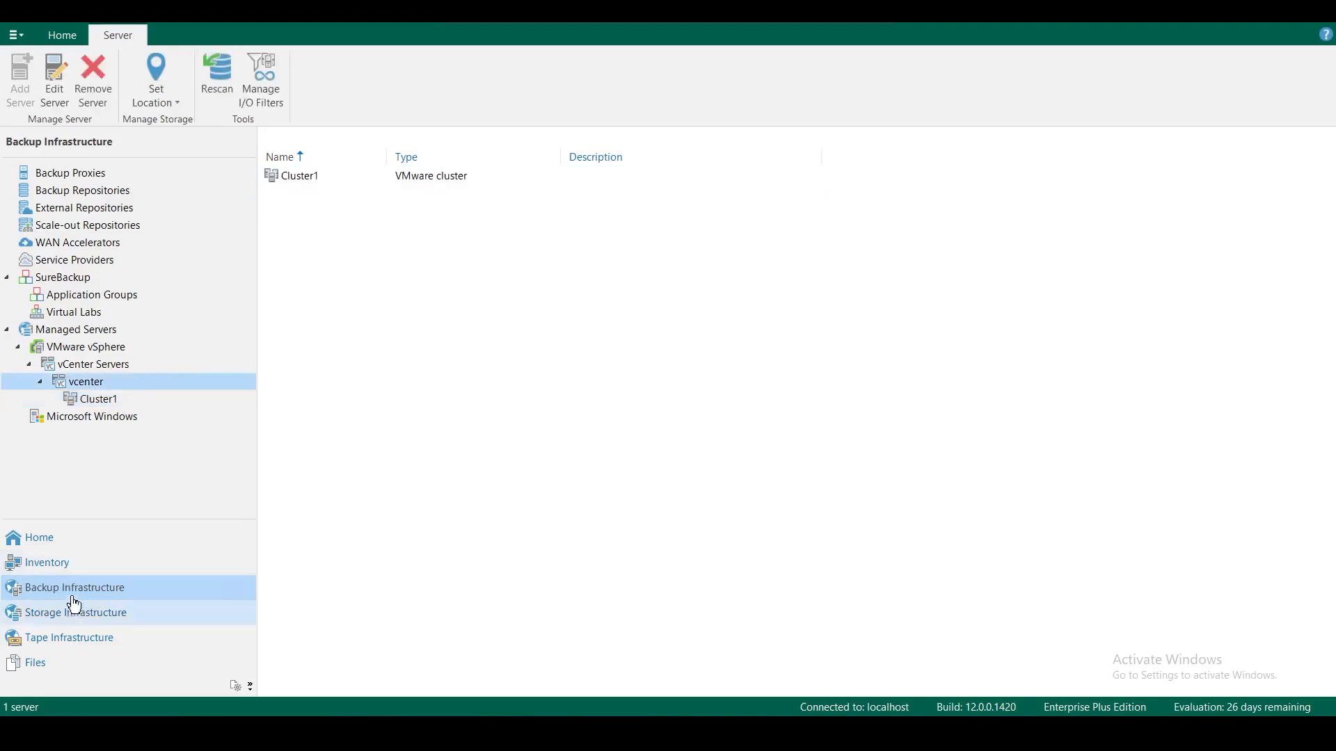
Check the VMware vSphere node in Inventory, then list Backup Repositories showing the Default Backup Repository at C:\Backup
{"action": "left_click", "coordinate": [108, 562]}
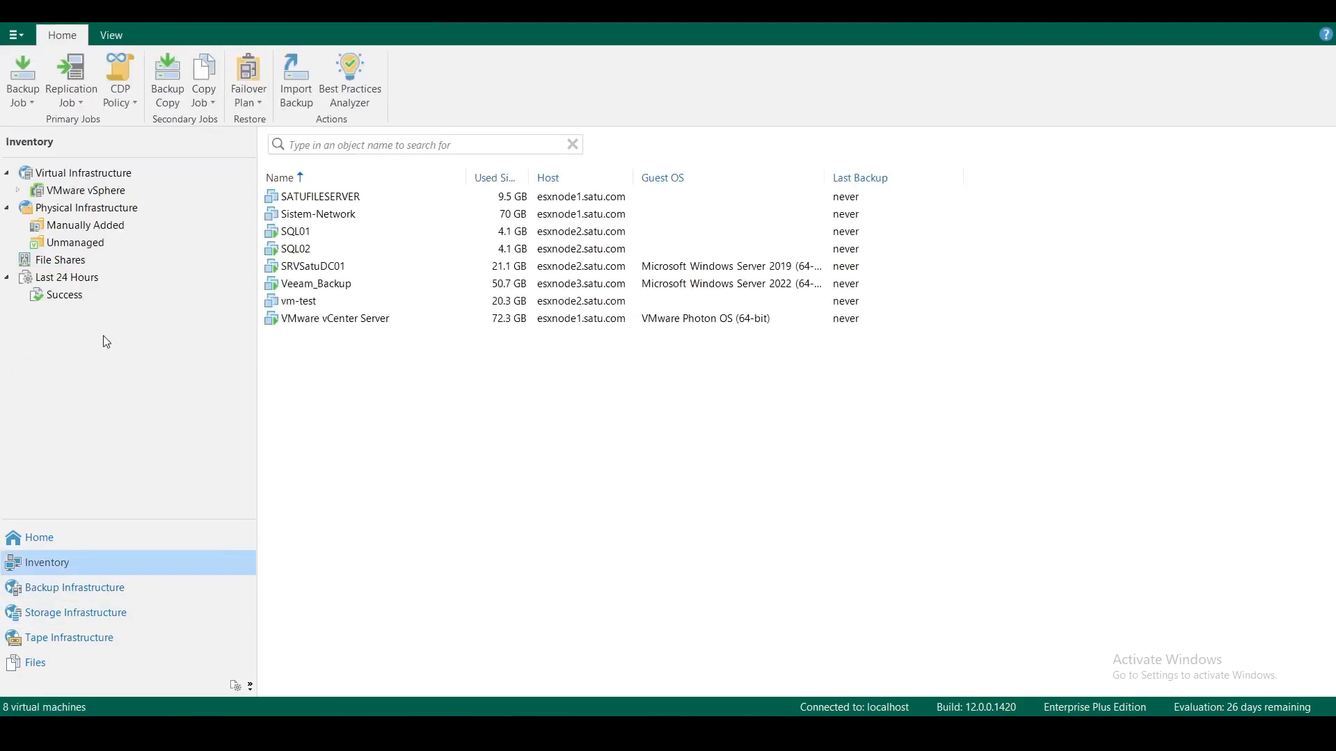
{"action": "left_click", "coordinate": [96, 192]}
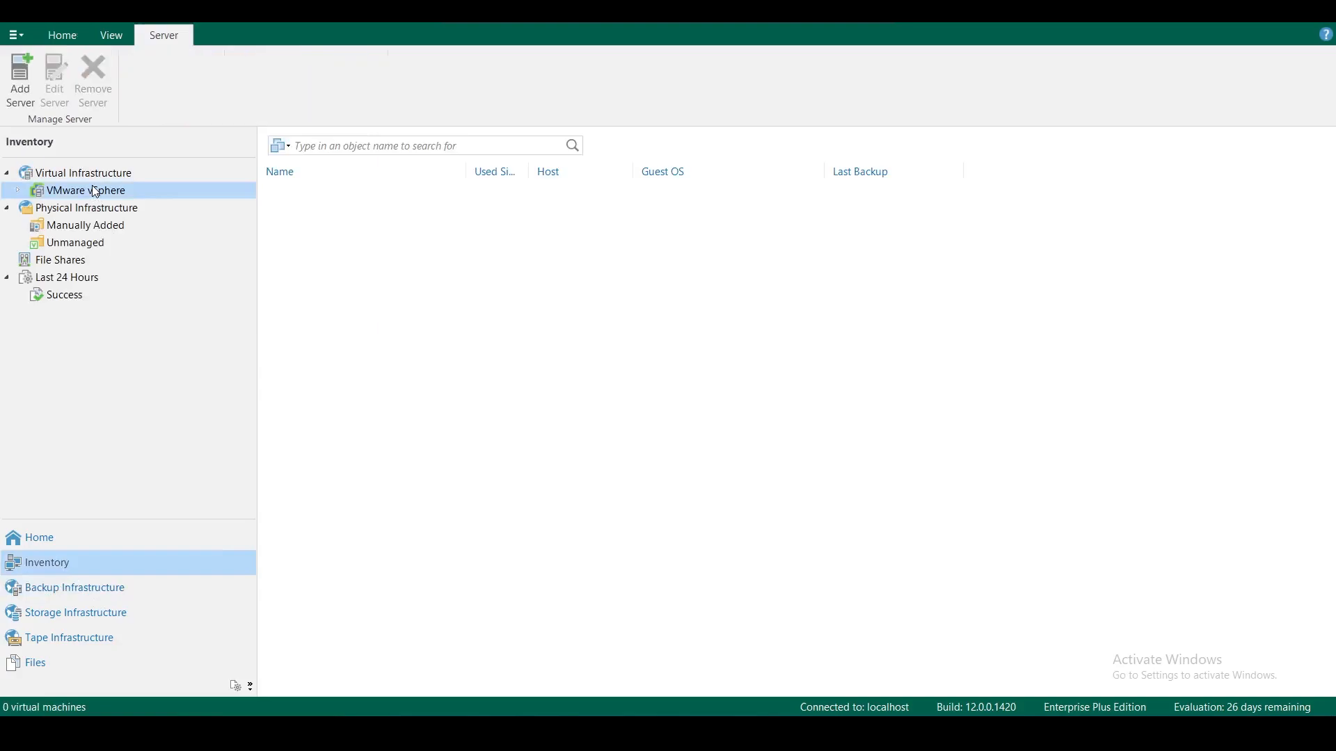
{"action": "left_click", "coordinate": [19, 191]}
{"action": "left_click", "coordinate": [20, 191]}
{"action": "left_click", "coordinate": [93, 600]}
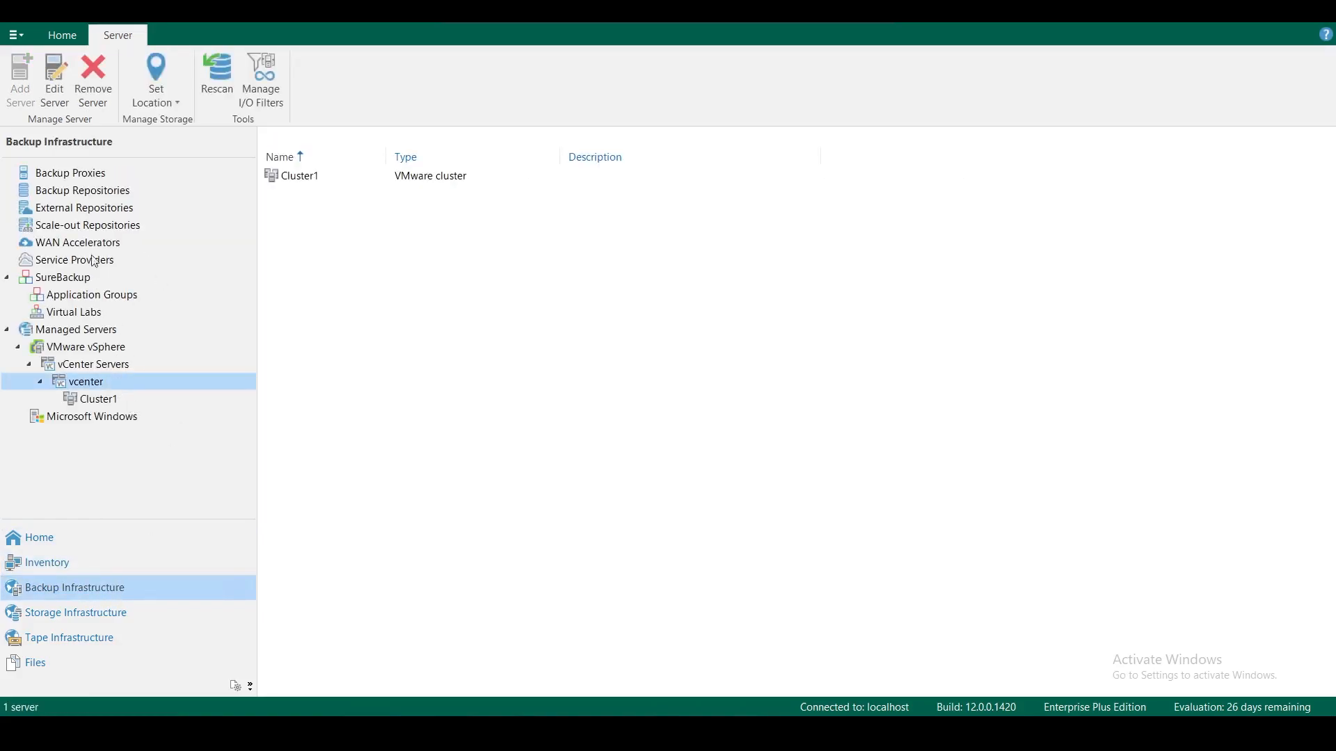
{"action": "left_click", "coordinate": [89, 196]}
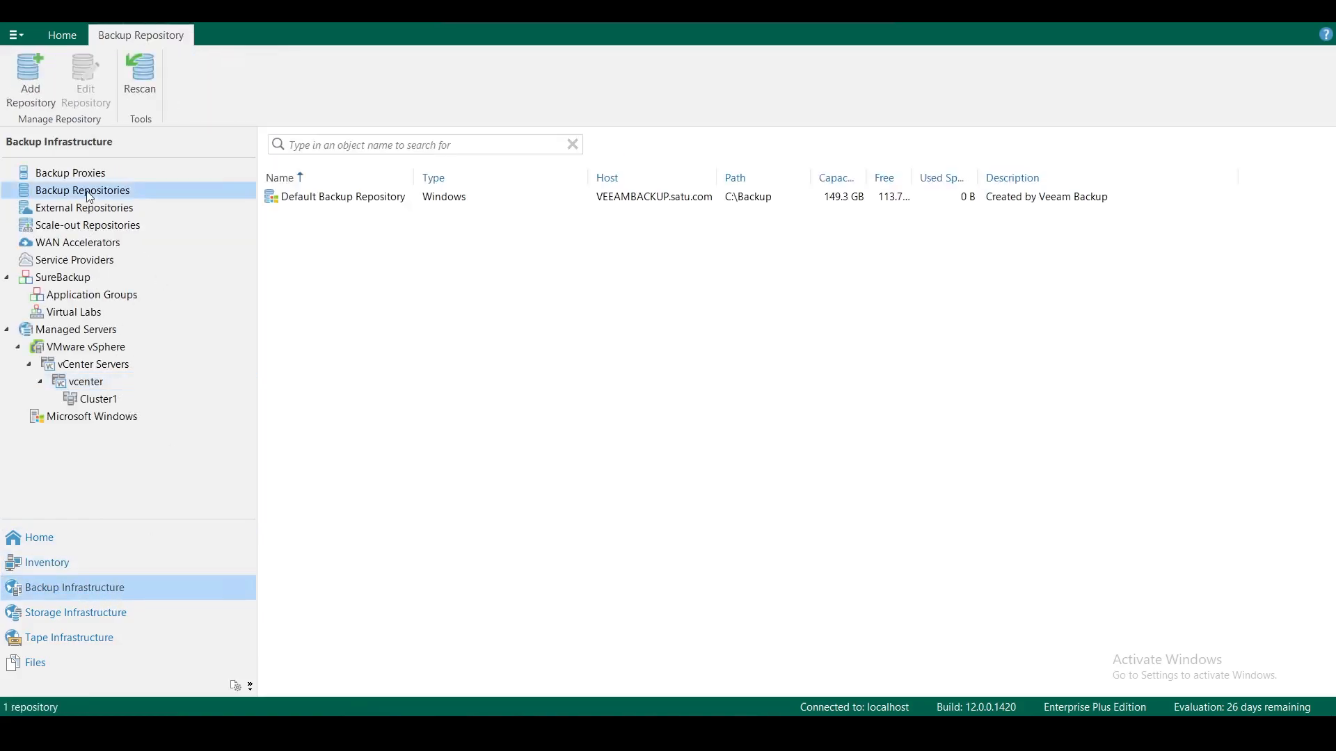
{"action": "left_click", "coordinate": [669, 300]}
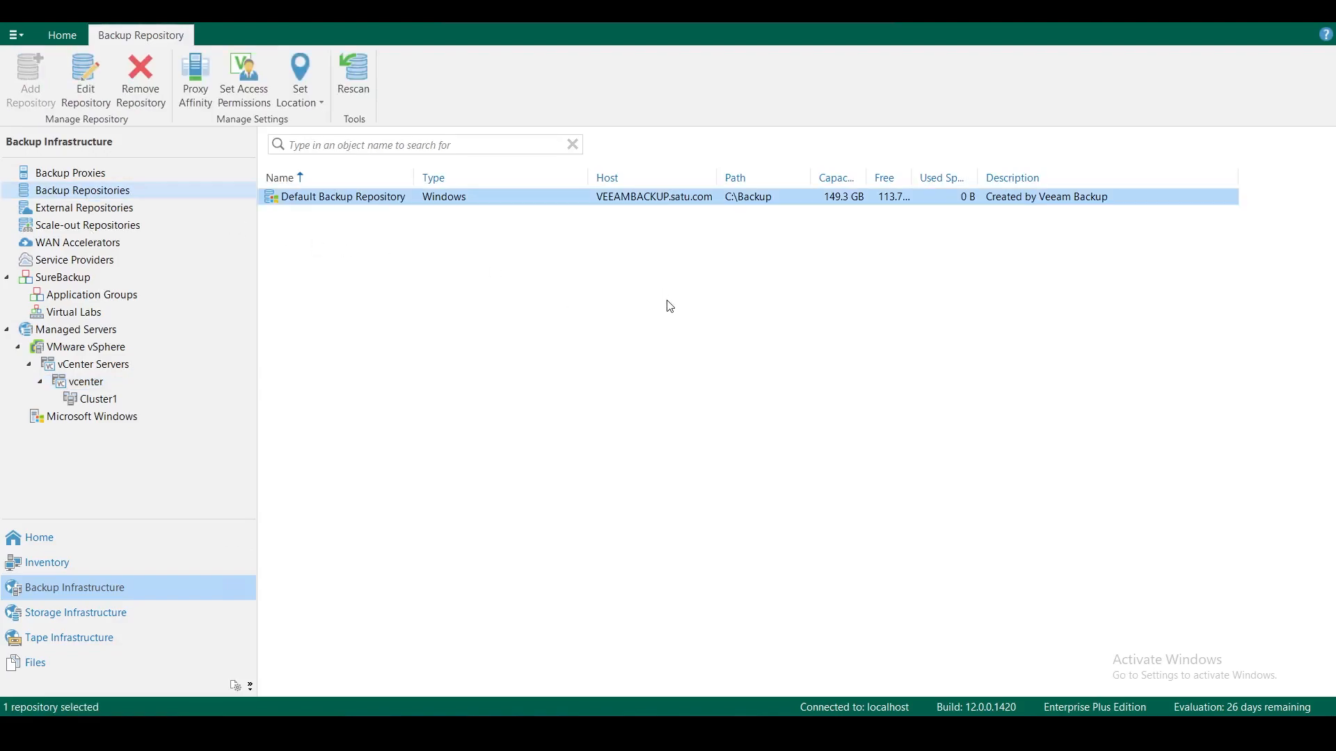